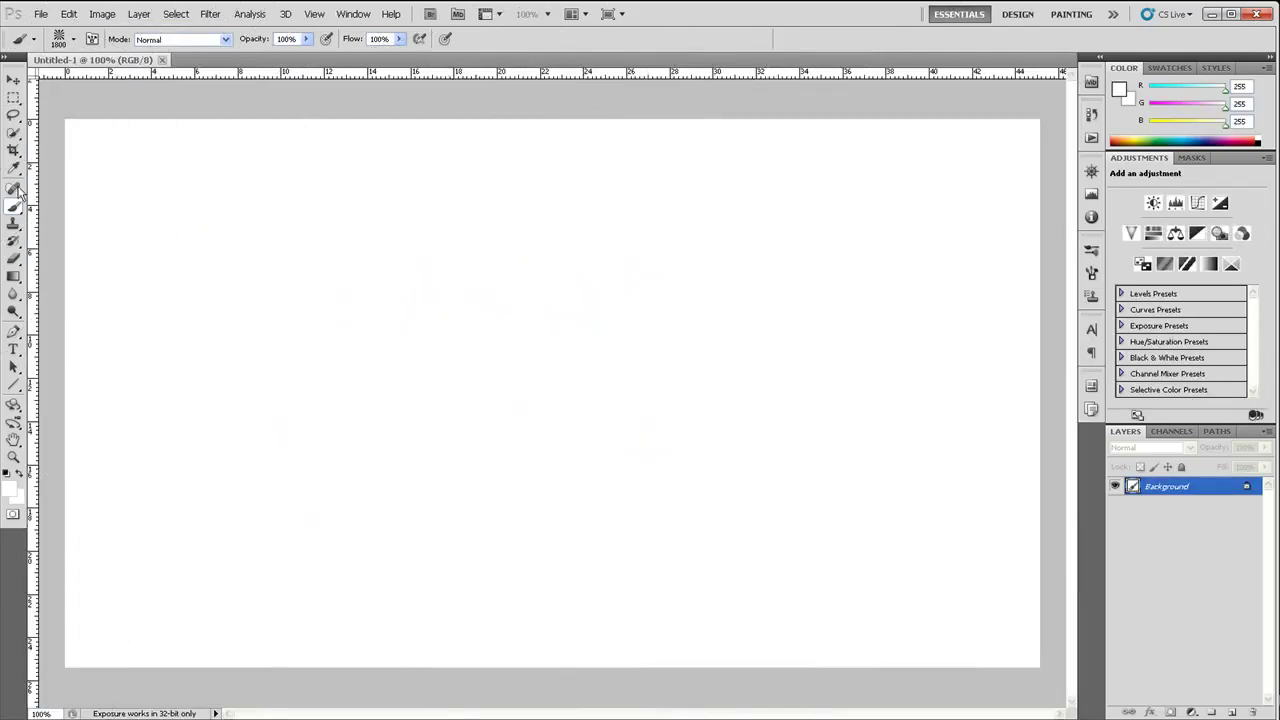
# Fill the whole canvas with black.
pyautogui.click(13, 97)
pyautogui.click(69, 14)
pyautogui.click(100, 211)
pyautogui.click(471, 251)
pyautogui.click(443, 340)
pyautogui.click(571, 223)
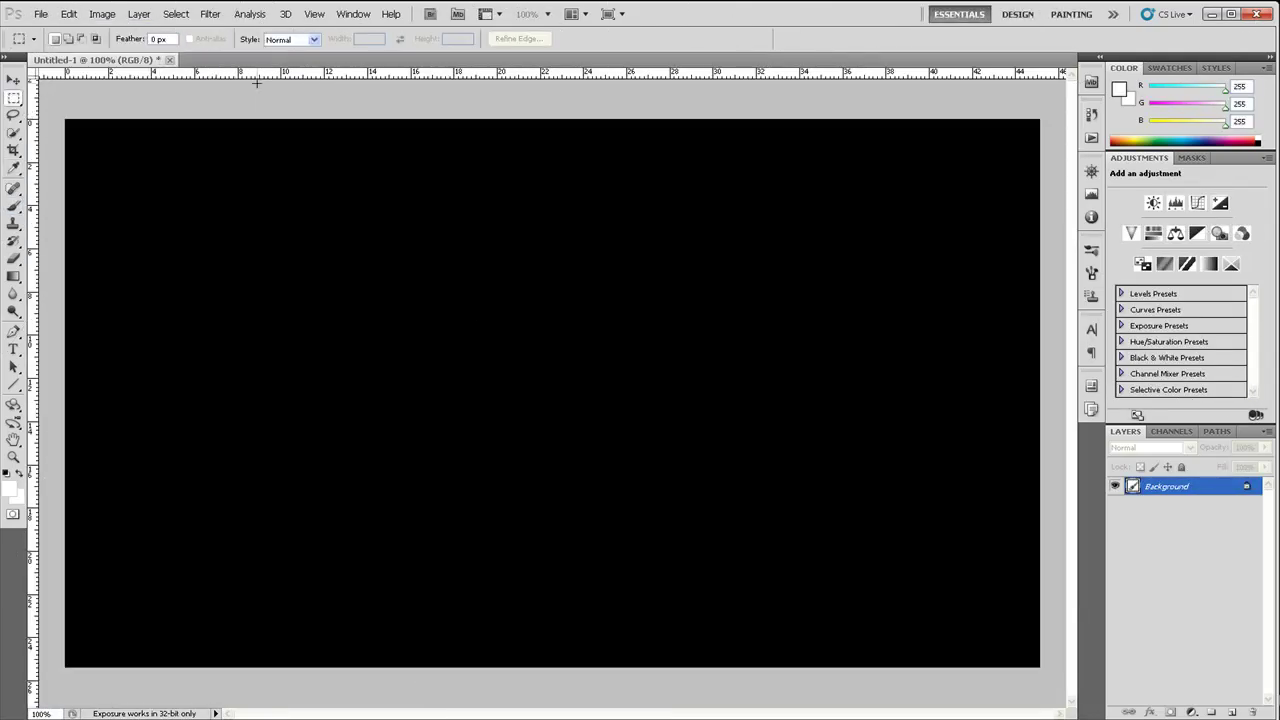
# Set the background colour to teal green.
pyautogui.click(210, 14)
pyautogui.click(13, 167)
pyautogui.click(17, 492)
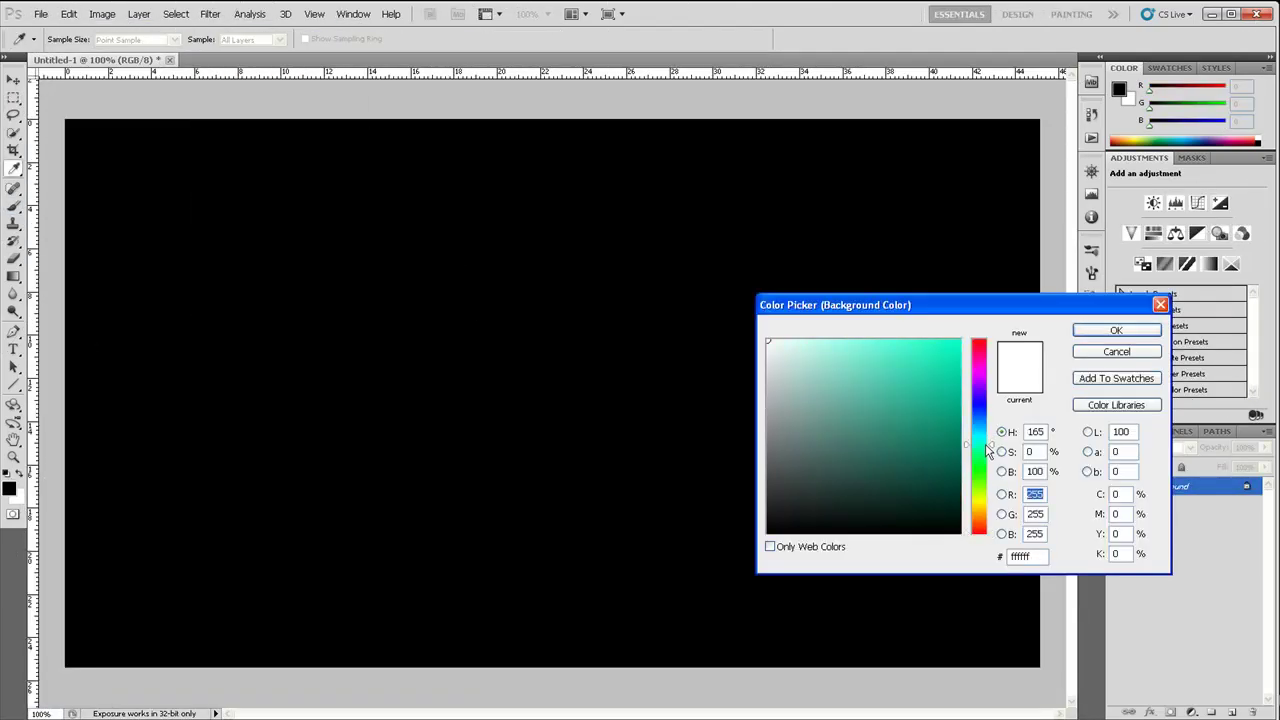
pyautogui.click(1116, 330)
# Render Clouds and then Difference Clouds to make a green-and-black cloud texture.
pyautogui.click(210, 14)
pyautogui.click(395, 205)
pyautogui.click(210, 14)
pyautogui.click(410, 218)
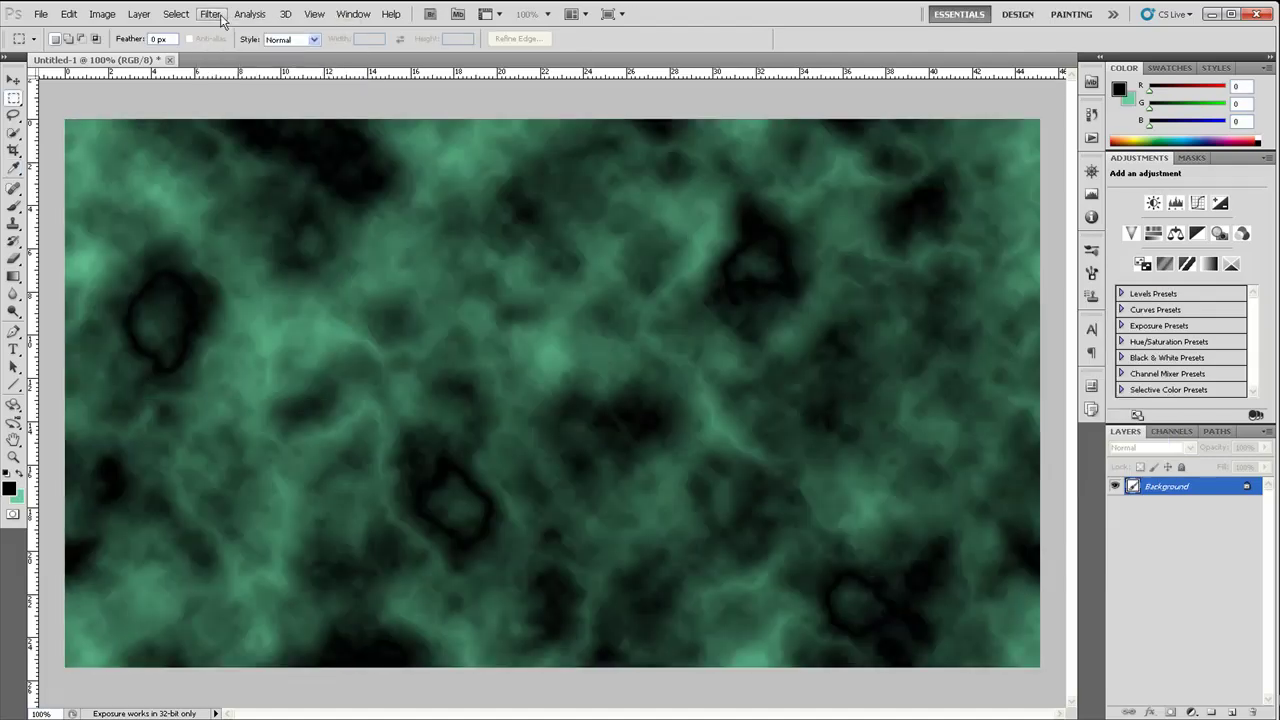
# Preview Sprayed Strokes (length 12, radius 7) in the Filter Gallery's Brush Strokes effects.
pyautogui.click(210, 14)
pyautogui.click(386, 186)
pyautogui.click(610, 327)
# Apply Sprayed Strokes, then preview Neon Glow with a green glow colour.
pyautogui.click(595, 462)
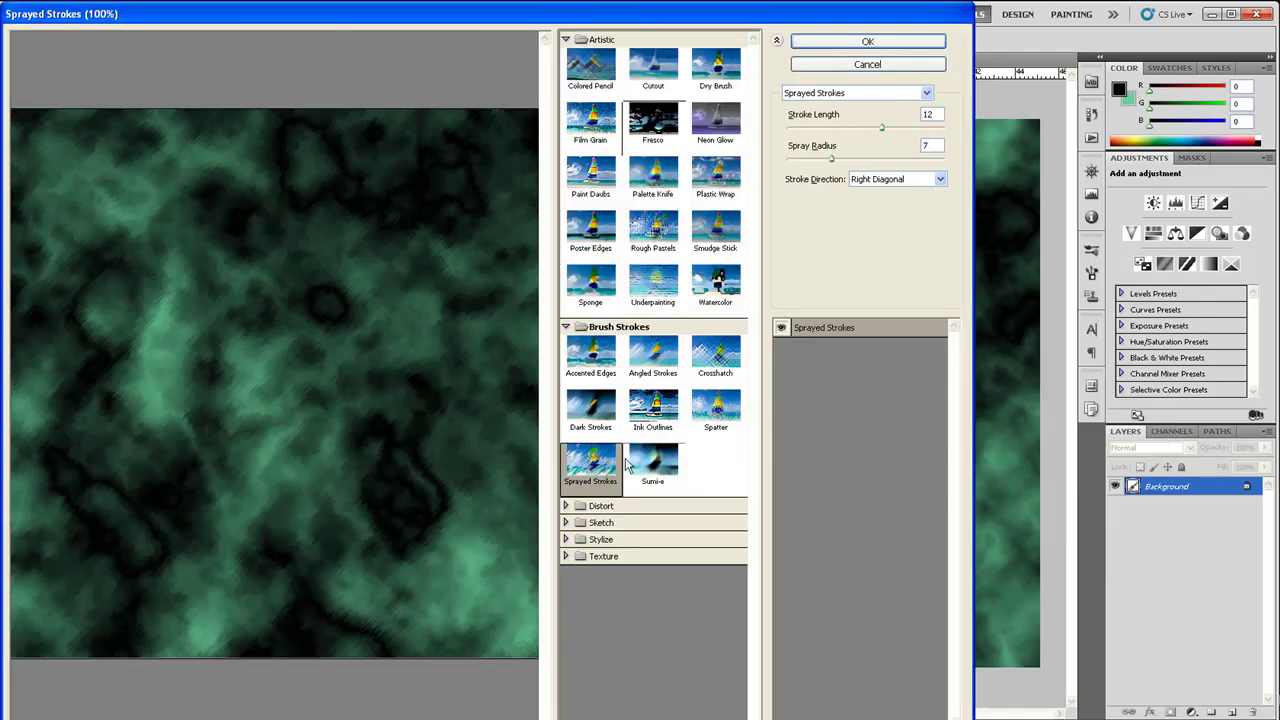
pyautogui.click(840, 42)
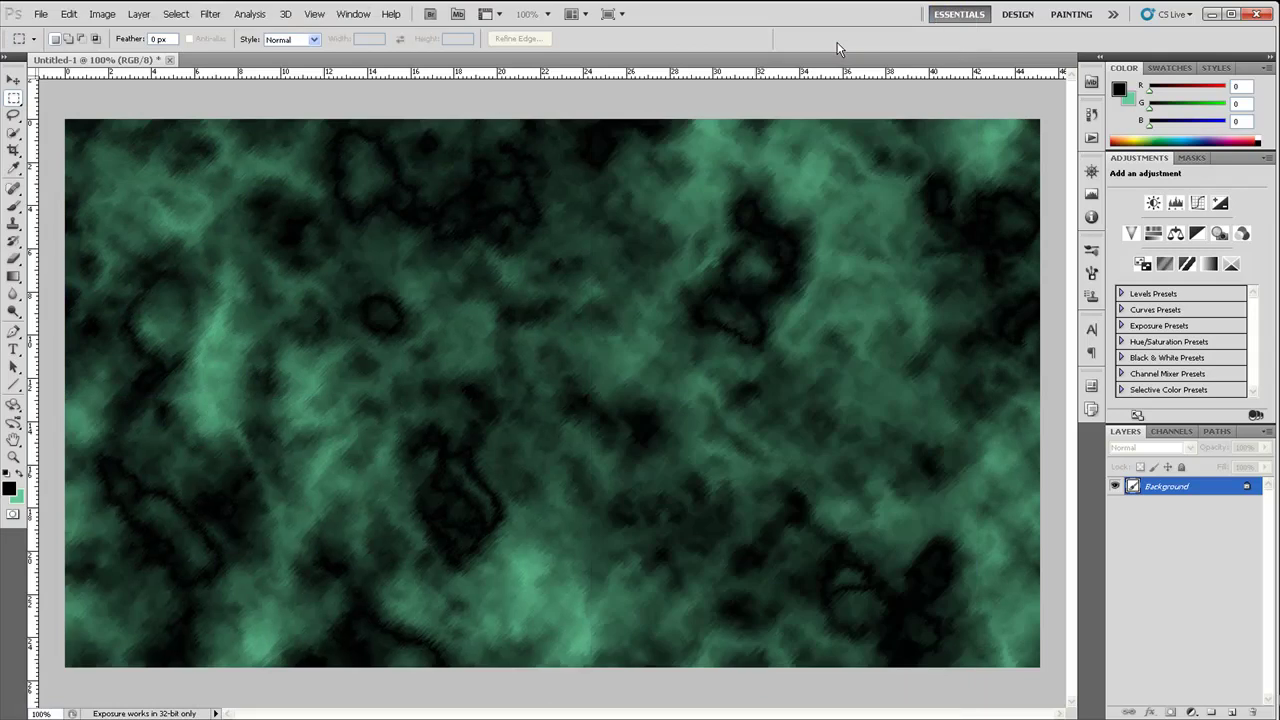
pyautogui.click(210, 14)
pyautogui.moveTo(222, 127)
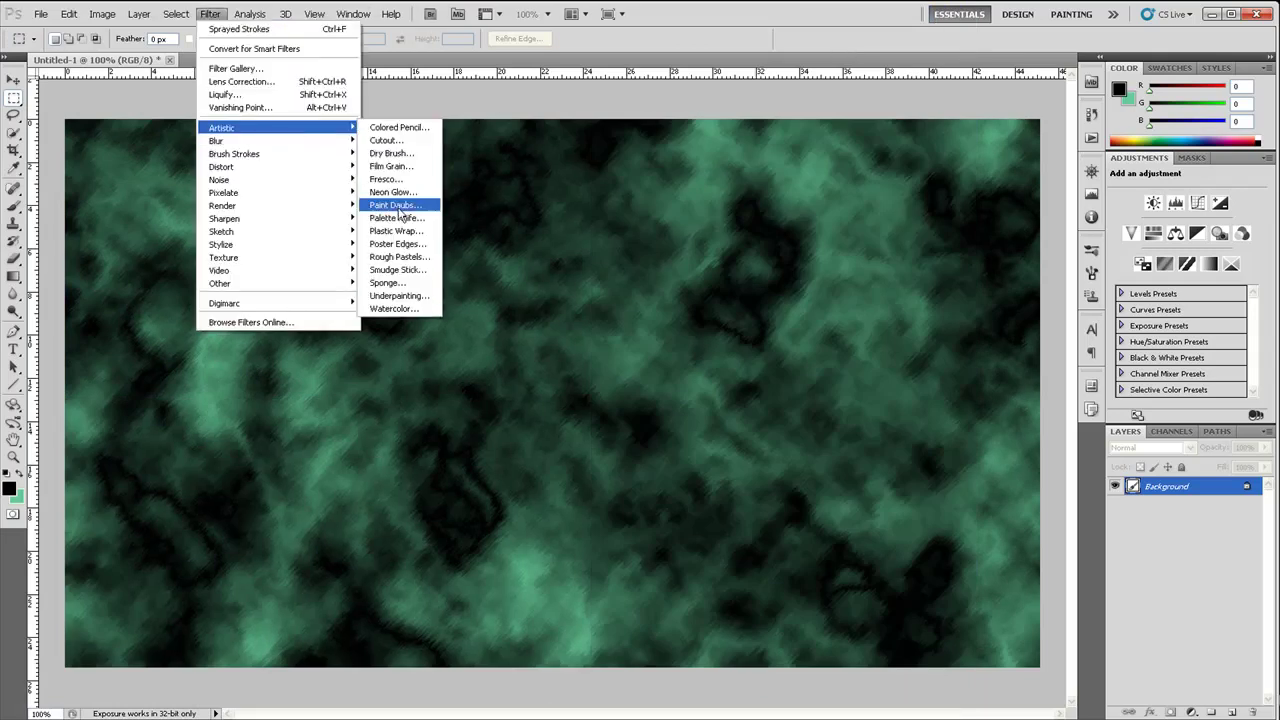
pyautogui.click(398, 209)
pyautogui.click(845, 182)
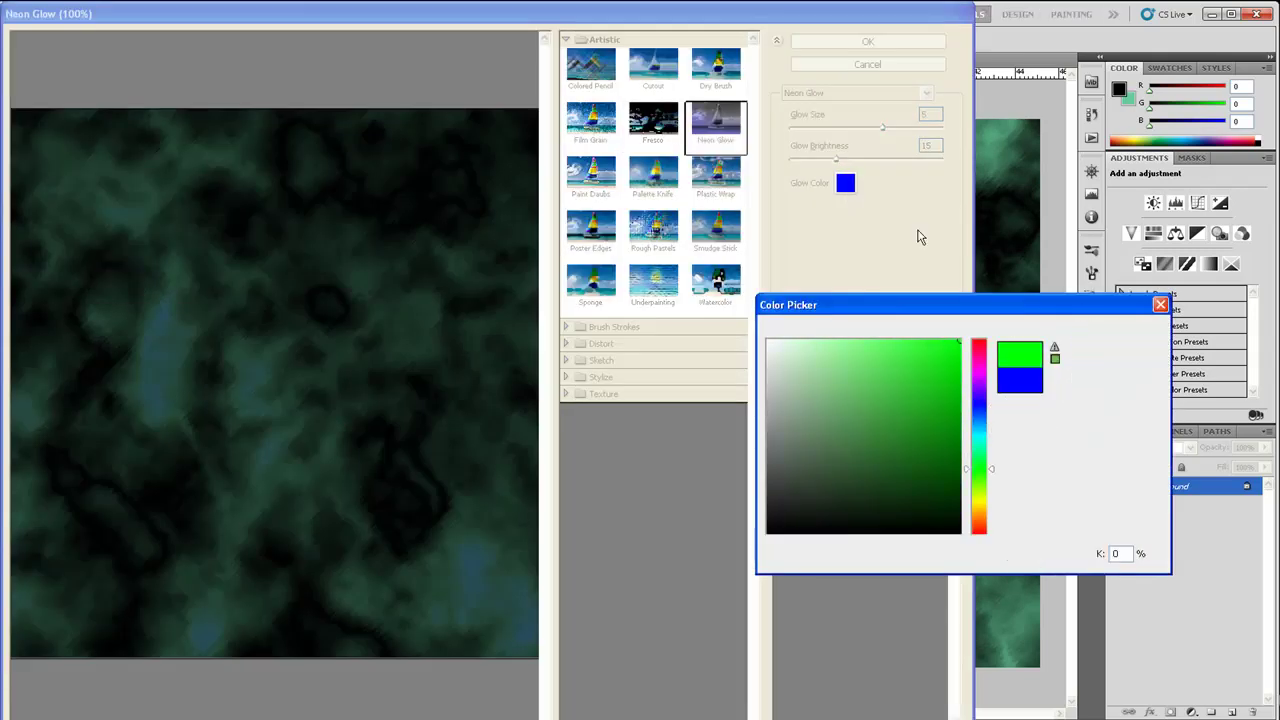
pyautogui.click(1112, 330)
# Compare Fresco, Watercolor, Sumi-e, Glowing Edges and Angled Strokes, then apply Sprayed Strokes.
pyautogui.click(653, 120)
pyautogui.click(715, 285)
pyautogui.click(612, 327)
pyautogui.click(640, 556)
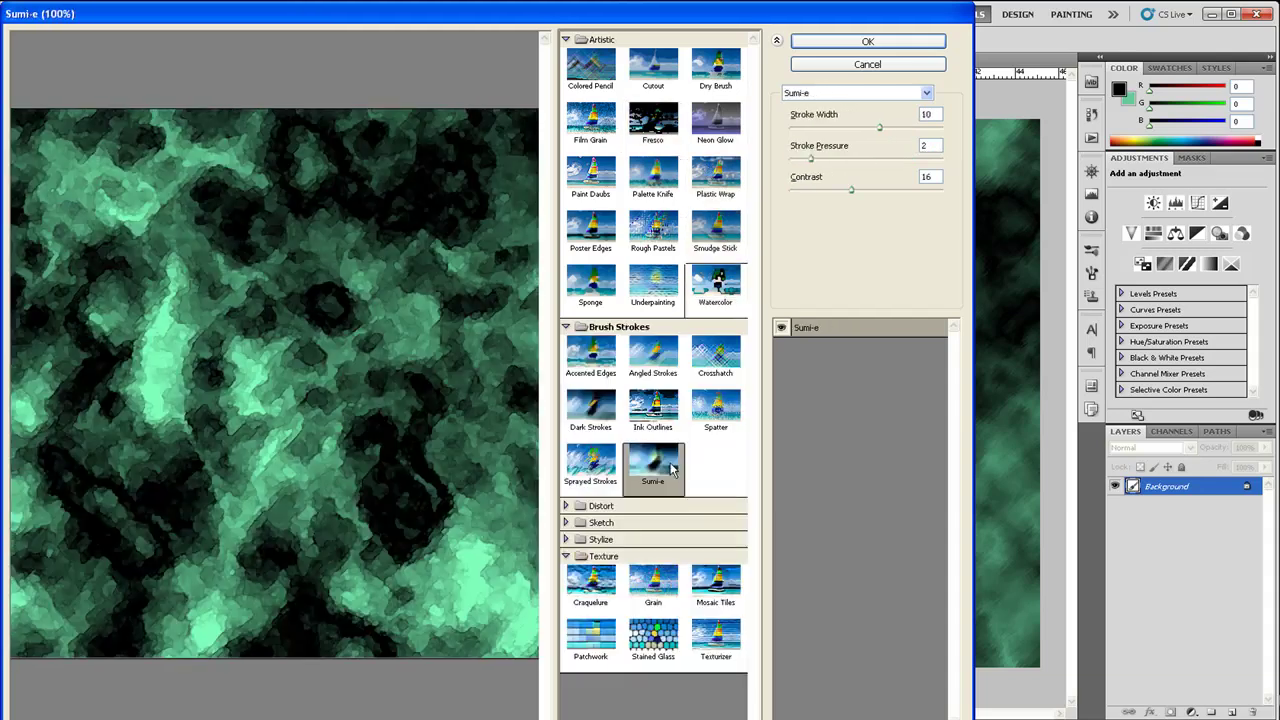
pyautogui.click(653, 460)
pyautogui.click(603, 539)
pyautogui.click(591, 570)
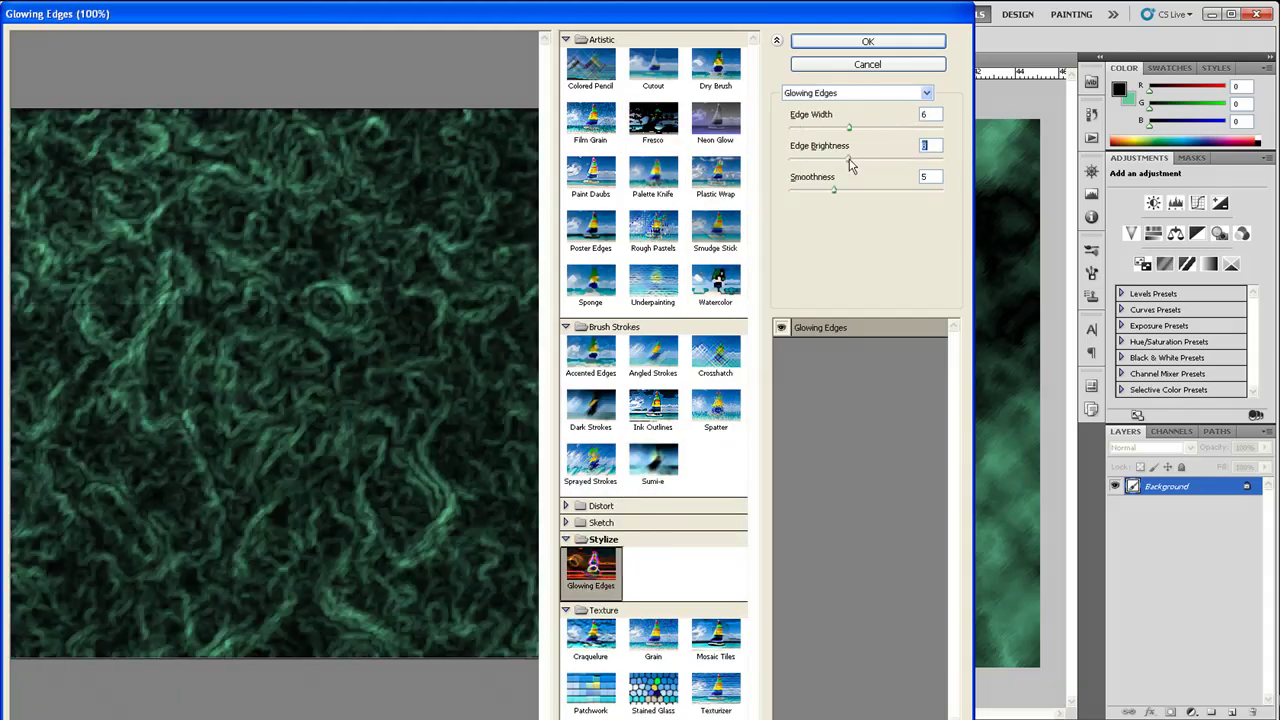
pyautogui.click(653, 355)
pyautogui.click(591, 460)
pyautogui.click(868, 41)
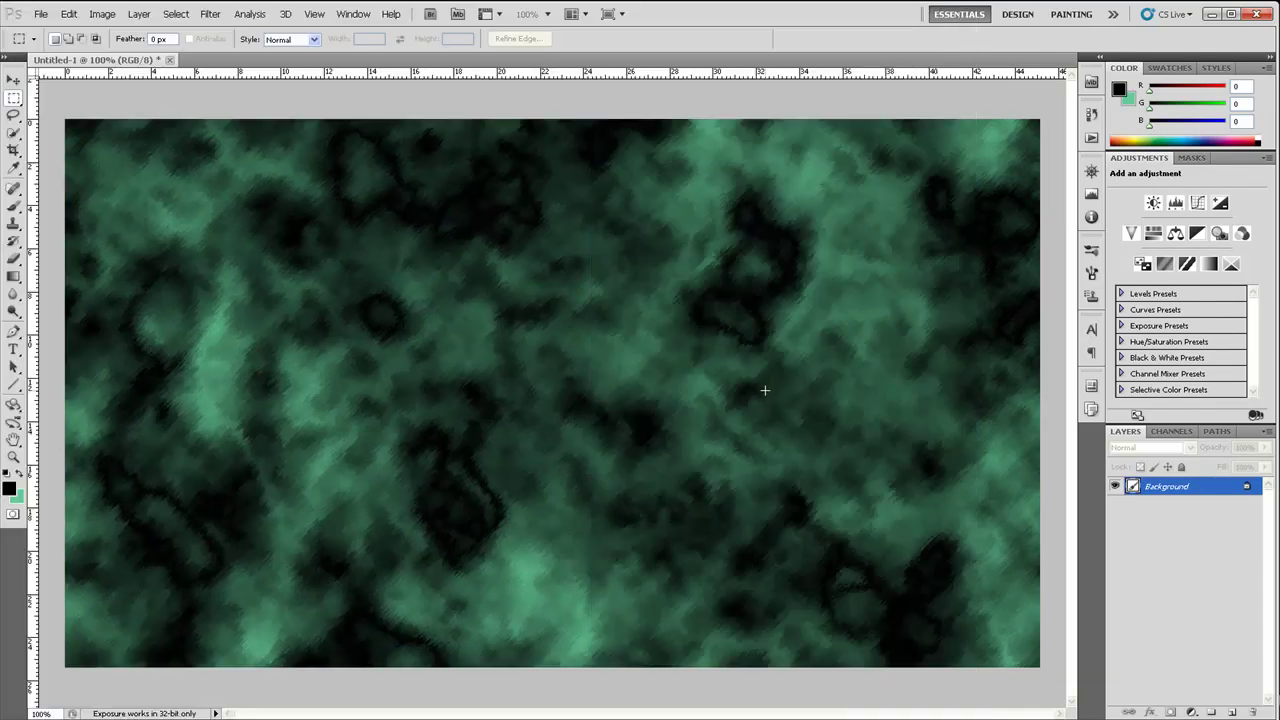
# Fill a new layer with black and render a 105mm Prime lens flare on it.
pyautogui.click(211, 13)
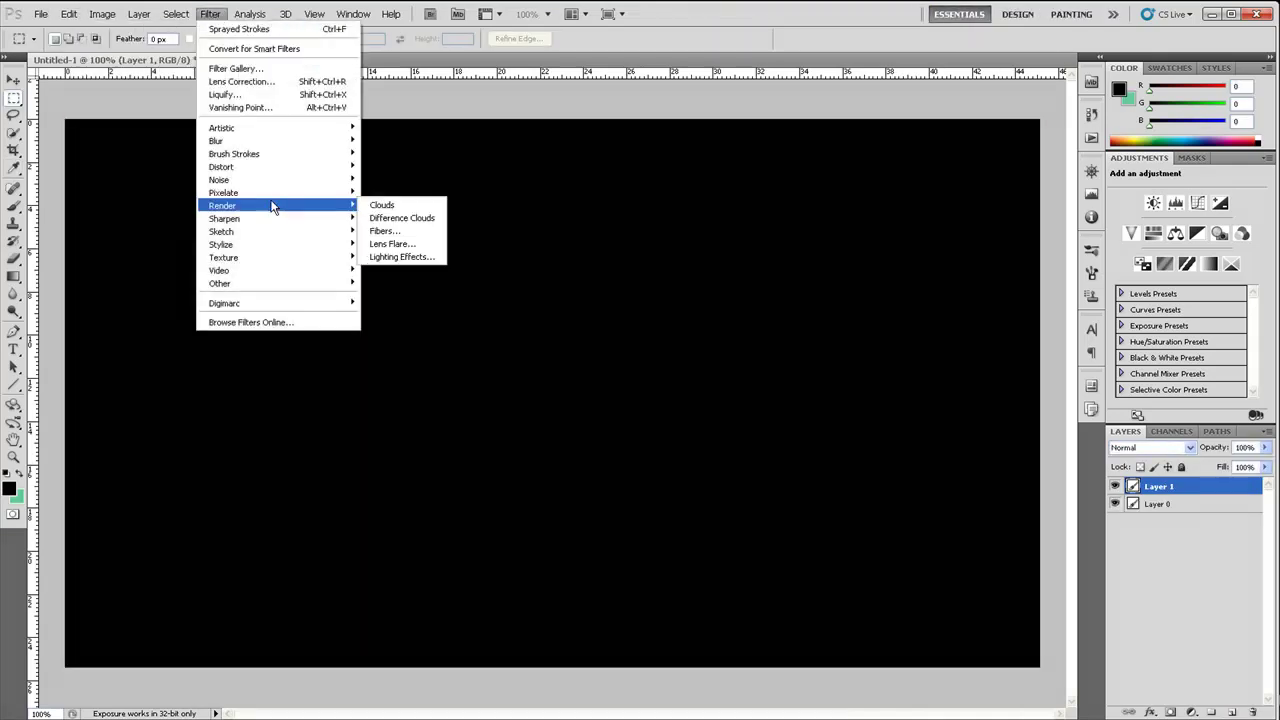
pyautogui.click(392, 243)
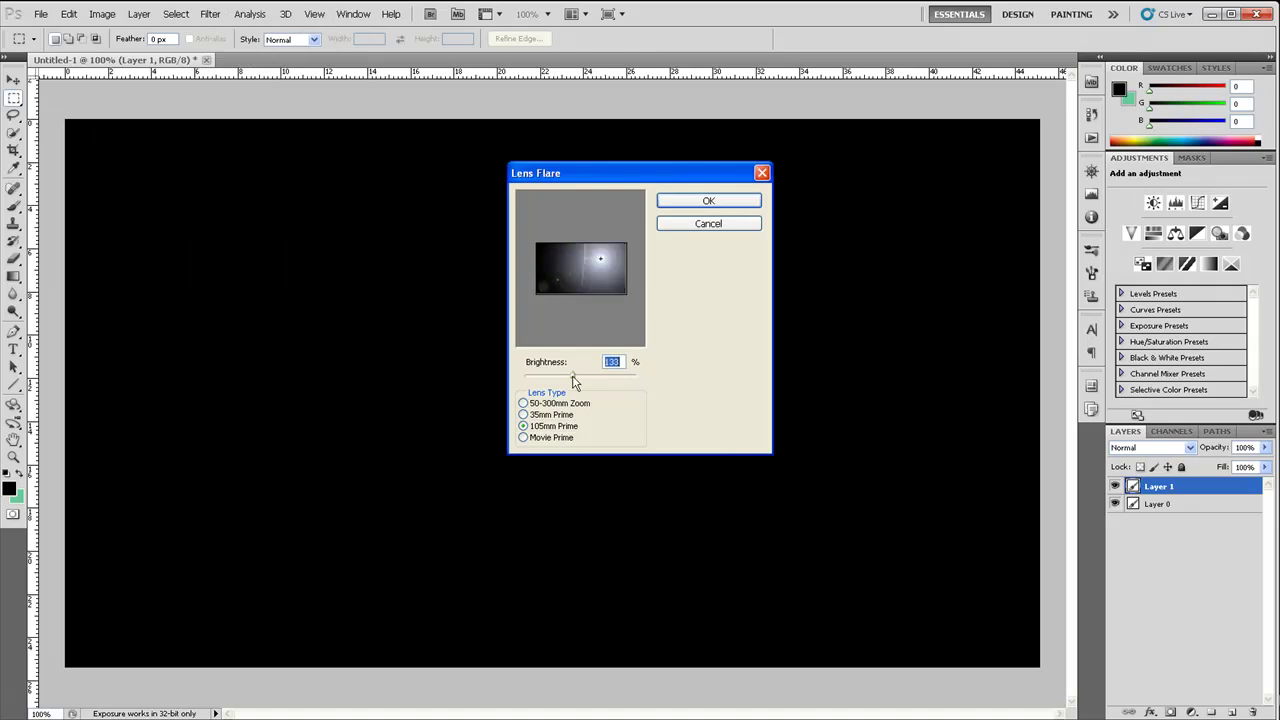
pyautogui.click(708, 200)
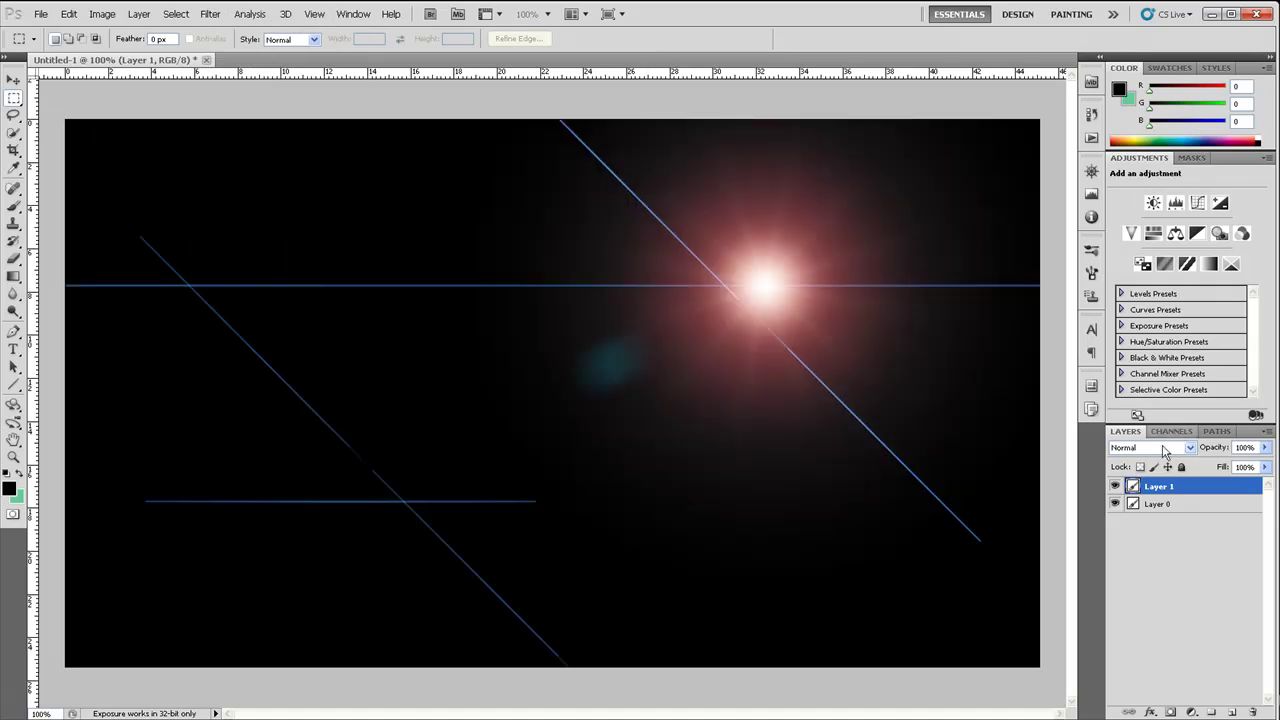
pyautogui.click(210, 13)
# Apply the Sketch > Chrome filter to the flare layer and hide the top copy.
pyautogui.click(415, 191)
pyautogui.click(653, 177)
pyautogui.click(600, 360)
pyautogui.click(590, 442)
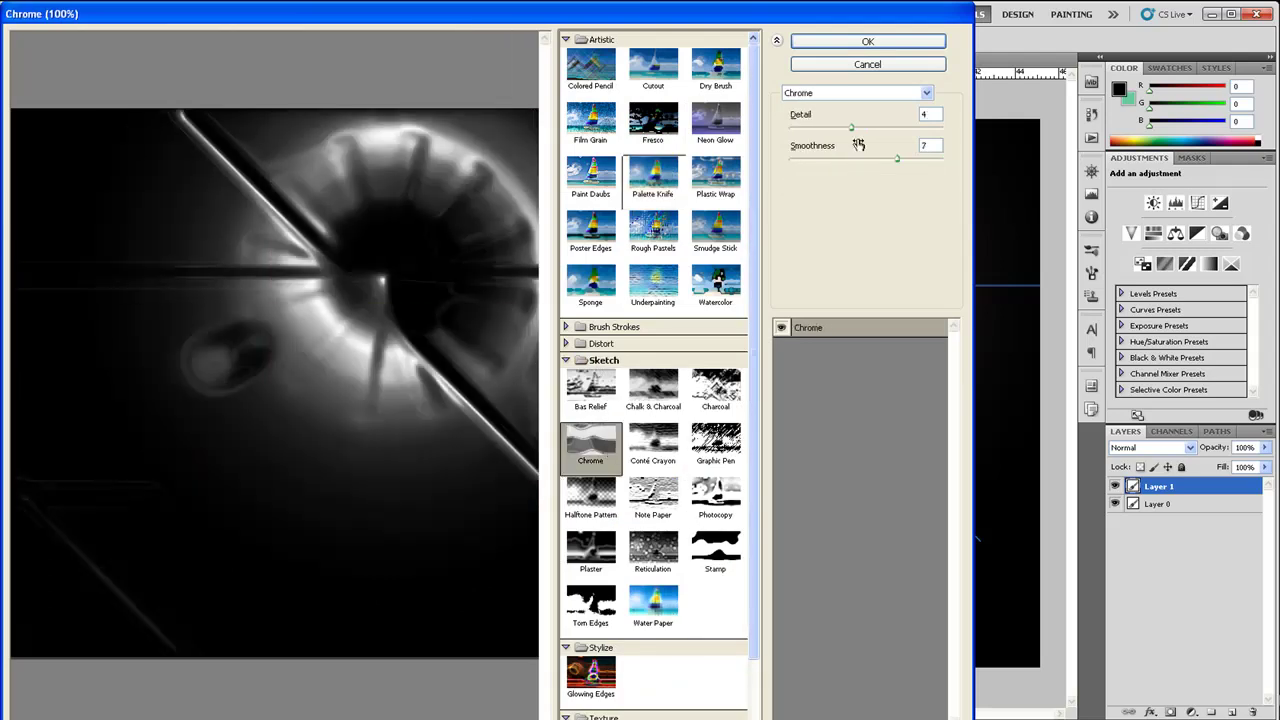
pyautogui.click(857, 40)
pyautogui.write('Chrome')
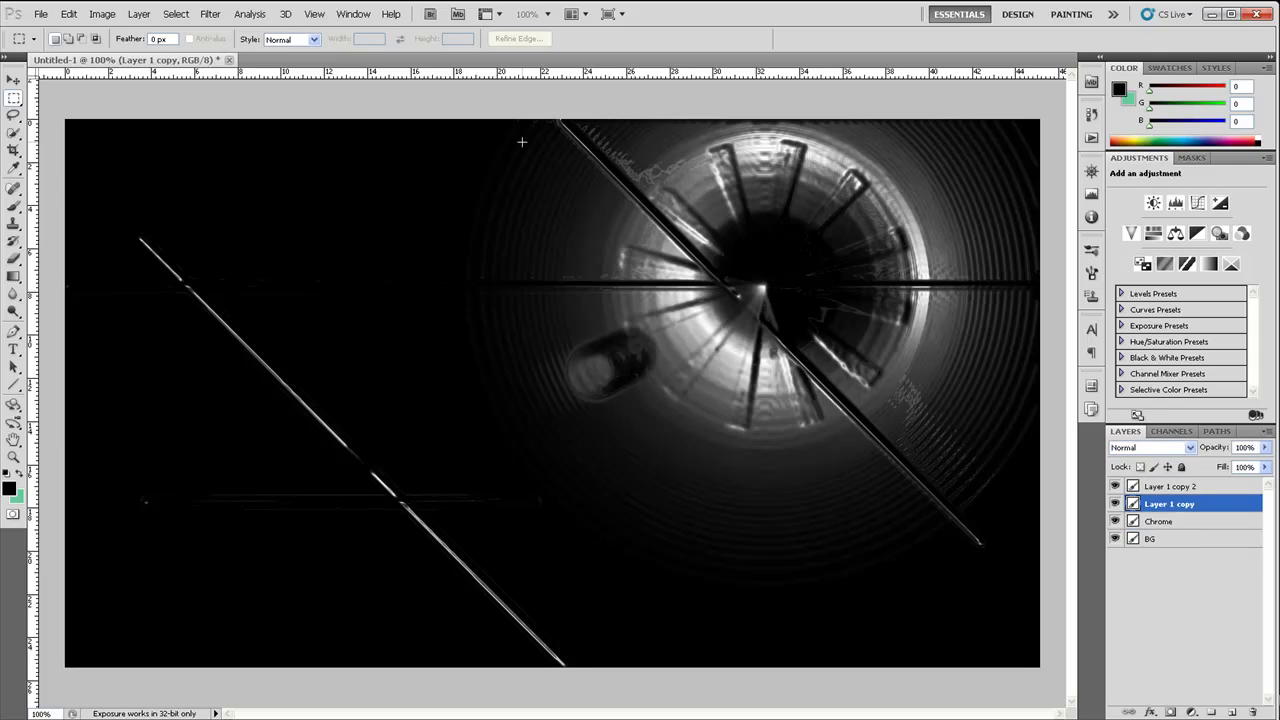
pyautogui.click(210, 14)
pyautogui.click(1115, 486)
# Apply a randomized Wave distortion to the first chrome copy and give it a brightening blend mode.
pyautogui.click(210, 14)
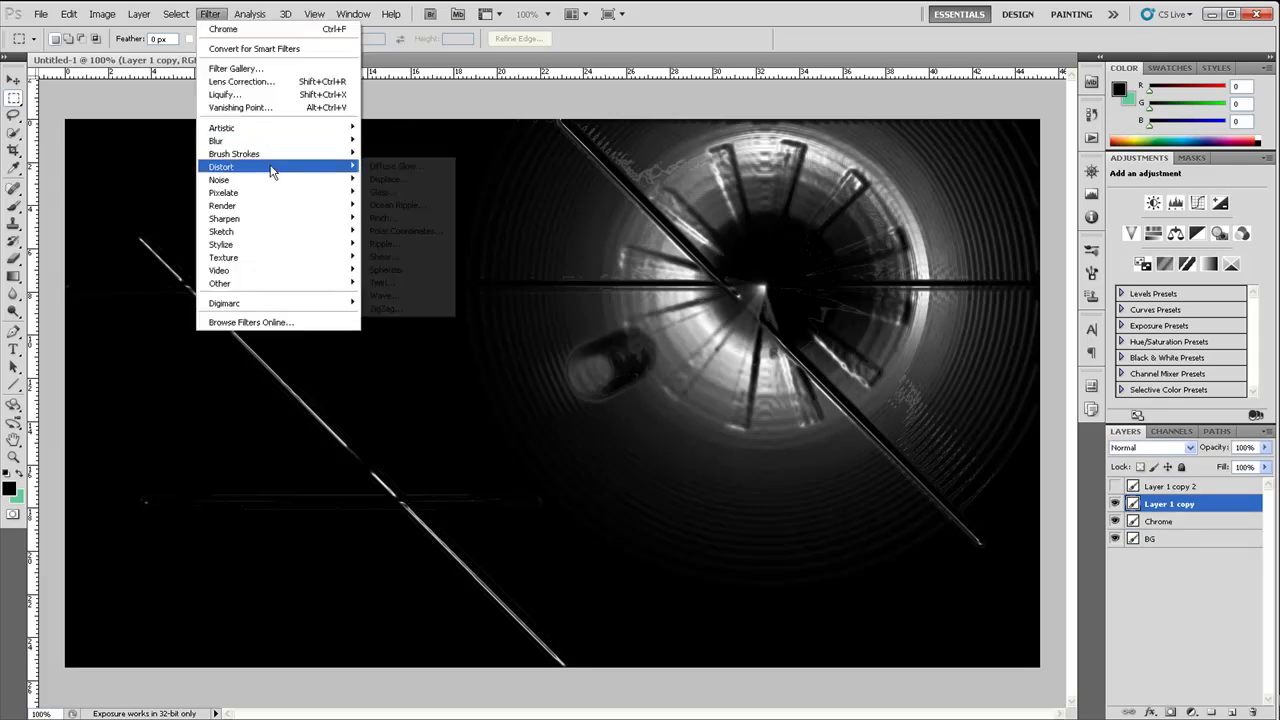
pyautogui.click(400, 300)
pyautogui.click(743, 388)
pyautogui.press('Return')
pyautogui.click(1150, 447)
pyautogui.press('Down')
pyautogui.press('Down')
pyautogui.press('Down')
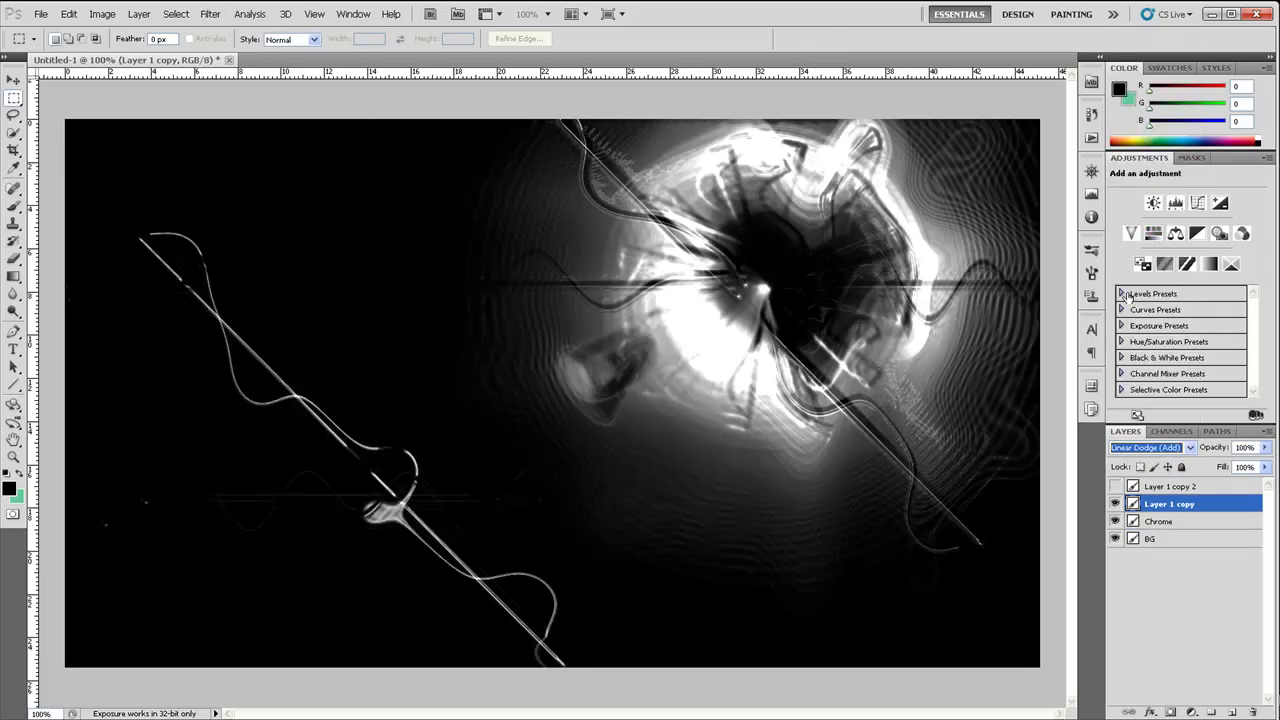
# Show the second chrome copy, apply Wave to it and set a lighter blend mode.
pyautogui.click(1115, 486)
pyautogui.click(1170, 486)
pyautogui.click(210, 14)
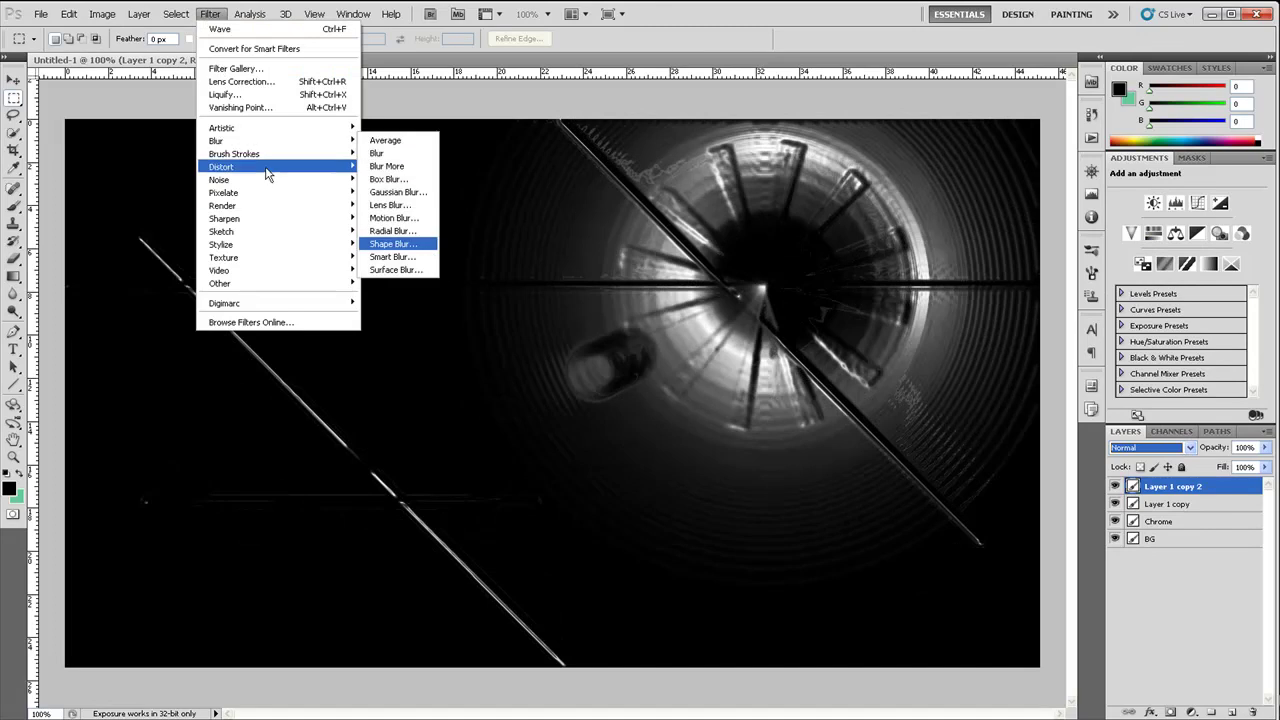
pyautogui.click(400, 292)
pyautogui.click(1150, 447)
pyautogui.press('Down')
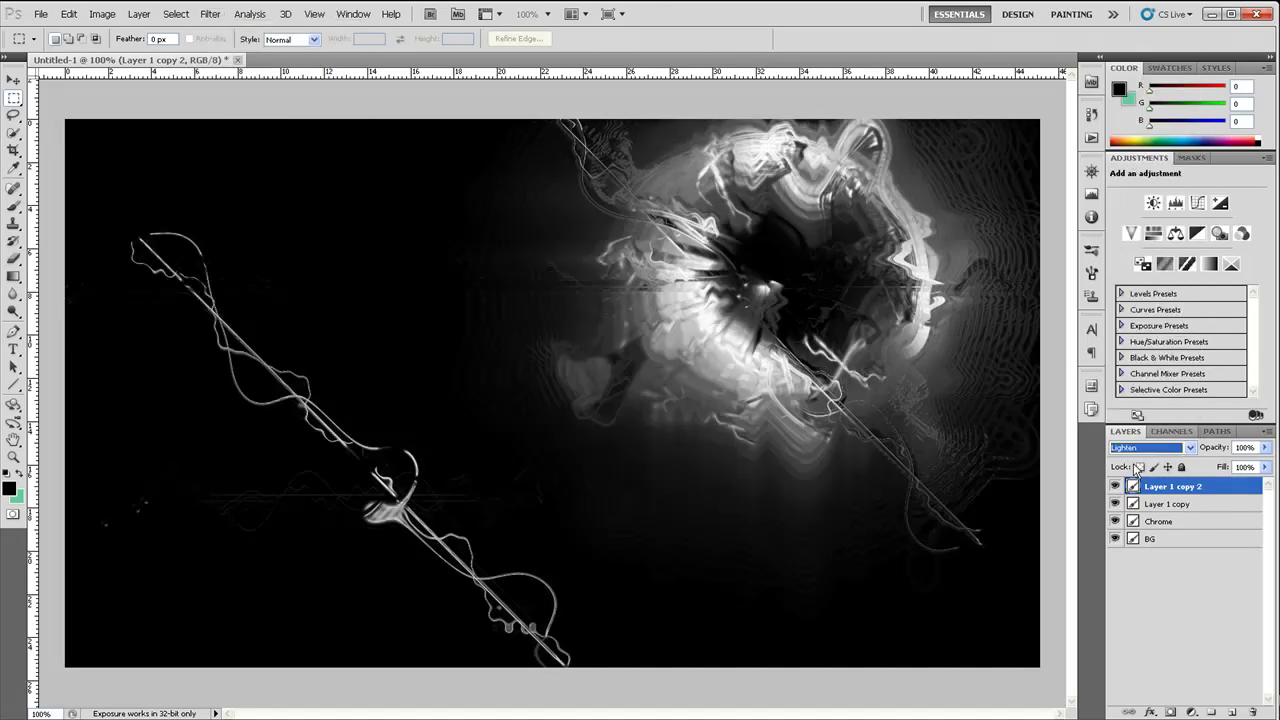
pyautogui.press('Down')
pyautogui.press('Down')
pyautogui.press('Down')
pyautogui.press('Down')
# Add a new top layer filled with black.
pyautogui.click(139, 14)
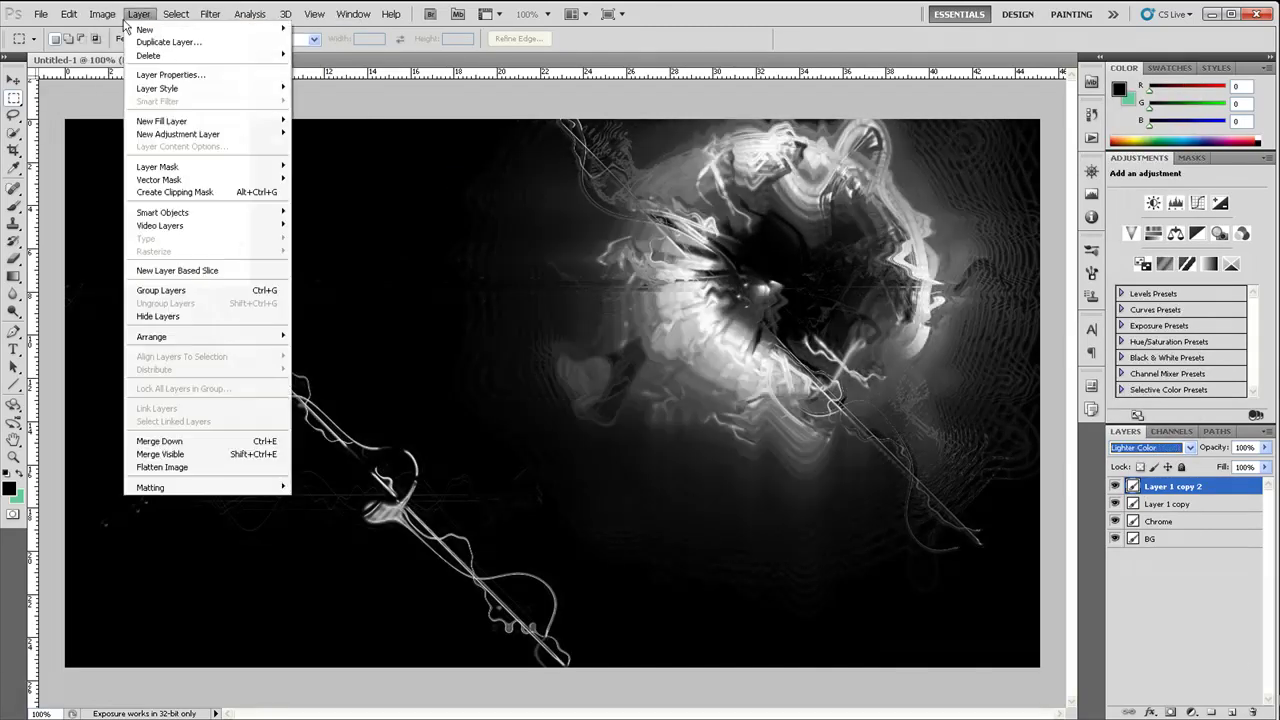
pyautogui.hotkey('ctrl', 'shift', 'alt', 'n')
pyautogui.press('i')
pyautogui.click(72, 14)
pyautogui.click(80, 211)
pyautogui.press('Return')
# Draw a Red, Green radial gradient across the new layer at full opacity.
pyautogui.press('g')
pyautogui.click(80, 38)
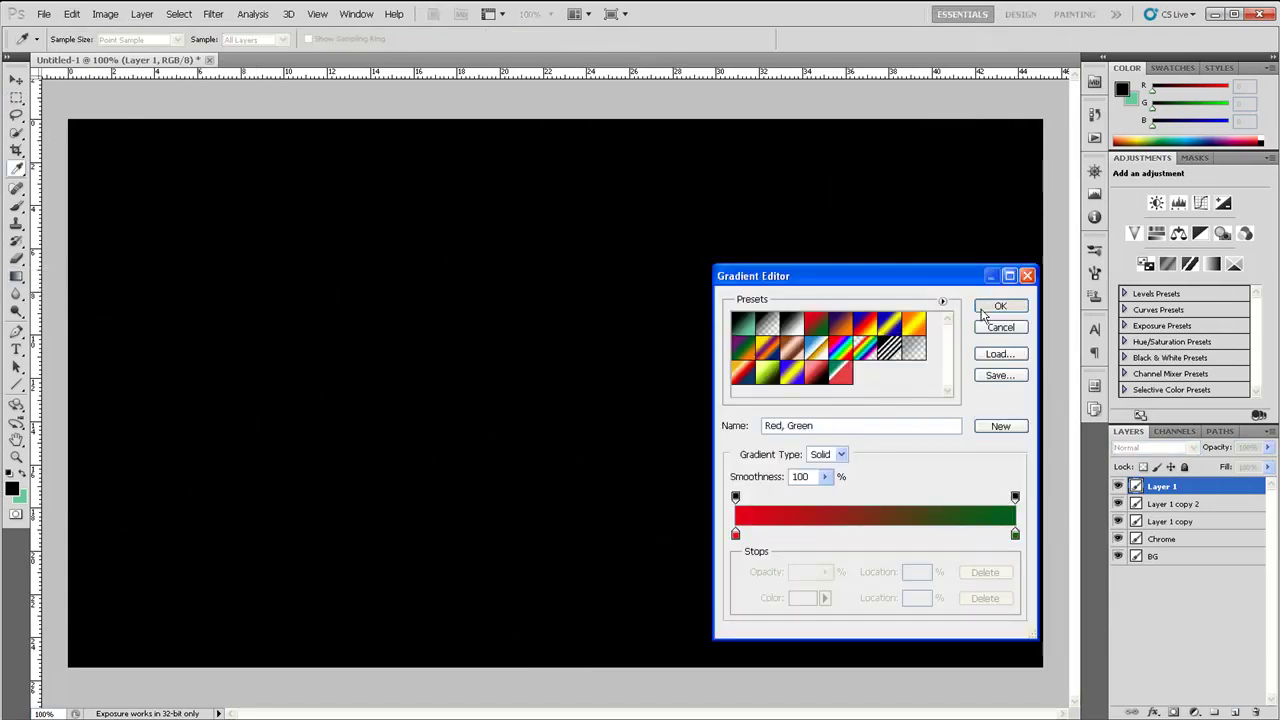
pyautogui.click(994, 314)
pyautogui.click(1267, 447)
pyautogui.moveTo(1240, 465); pyautogui.dragTo(1200, 465)
pyautogui.moveTo(775, 288); pyautogui.dragTo(572, 488)
pyautogui.press('0')
# Set the gradient layer's blend mode to Color Dodge after comparing Difference and Screen.
pyautogui.click(1150, 447)
pyautogui.click(1150, 410)
pyautogui.press('Down')
pyautogui.press('Up')
pyautogui.press('Up')
pyautogui.press('Up')
pyautogui.press('Up')
pyautogui.press('Up')
pyautogui.press('Up')
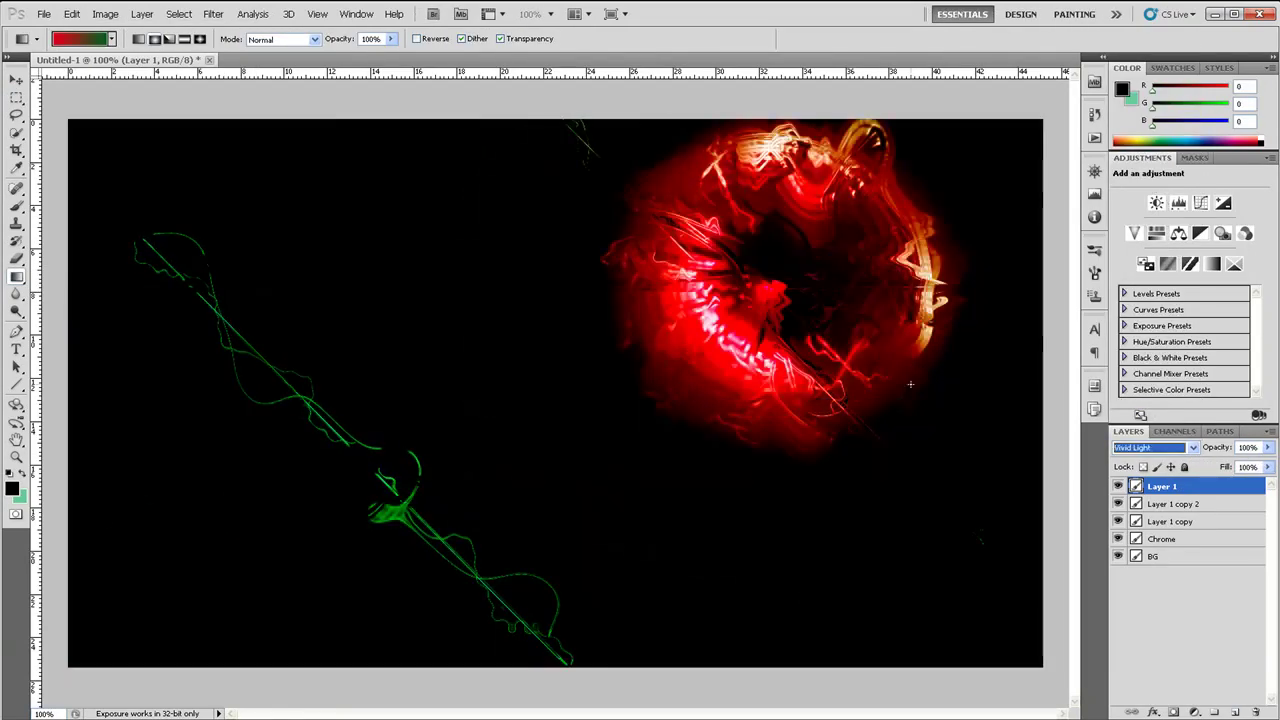
pyautogui.press('Up')
pyautogui.press('Up')
pyautogui.press('Up')
pyautogui.press('Up')
pyautogui.press('Up')
pyautogui.press('Down')
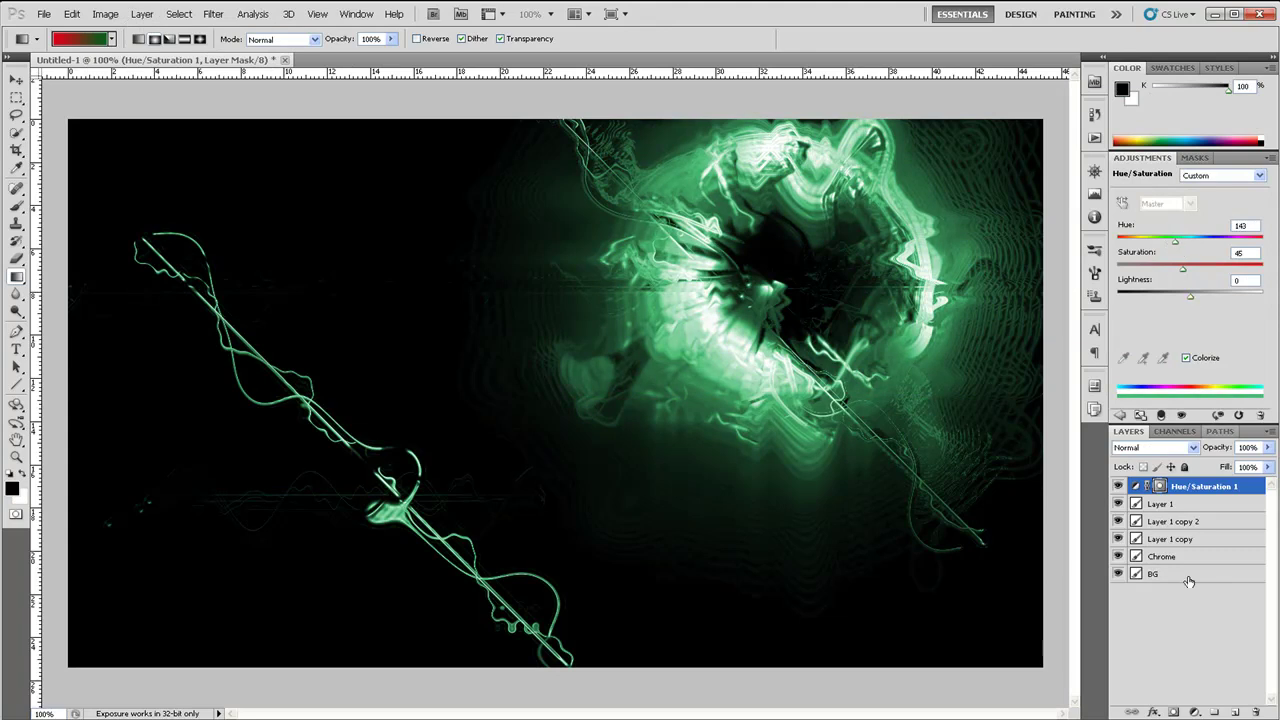
# Merge the effect layers into one and set its blend mode to Overlay.
pyautogui.keyDown('shift'); pyautogui.click(1152, 573); pyautogui.keyUp('shift')
pyautogui.rightClick(1188, 573)
pyautogui.click(1100, 489)
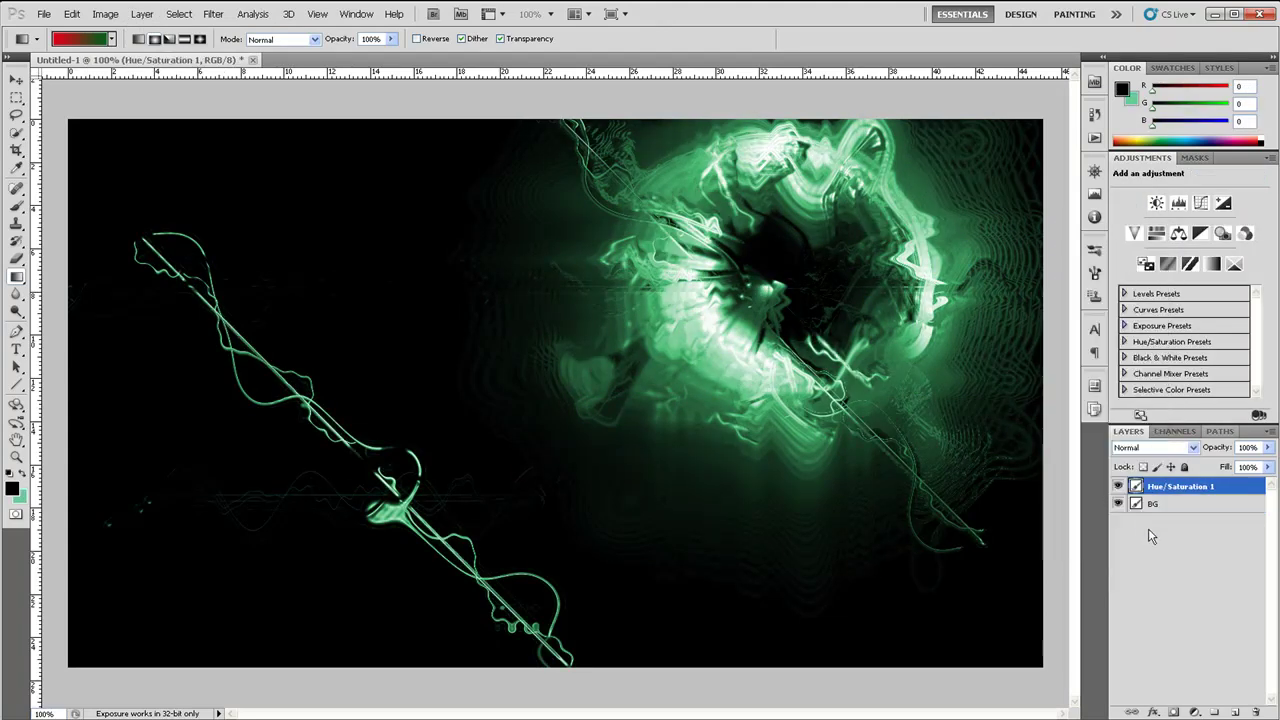
pyautogui.click(1150, 447)
pyautogui.press('Down')
pyautogui.press('Down')
pyautogui.press('Down')
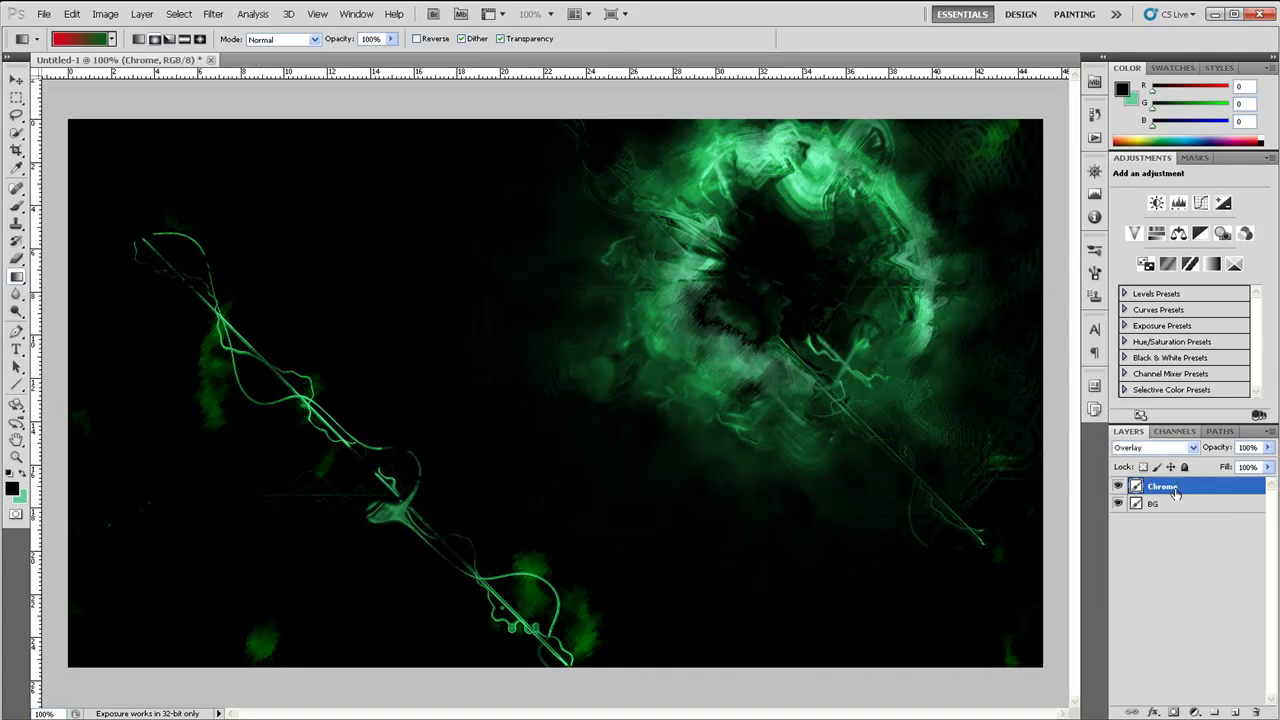
# Duplicate the Chrome layer and rotate the copy 90° clockwise.
pyautogui.hotkey('ctrl', 'j')
pyautogui.click(105, 14)
pyautogui.click(300, 152)
pyautogui.hotkey('ctrl', 'z')
pyautogui.click(72, 14)
pyautogui.click(300, 405)
pyautogui.hotkey('ctrl', 'z')
pyautogui.click(72, 14)
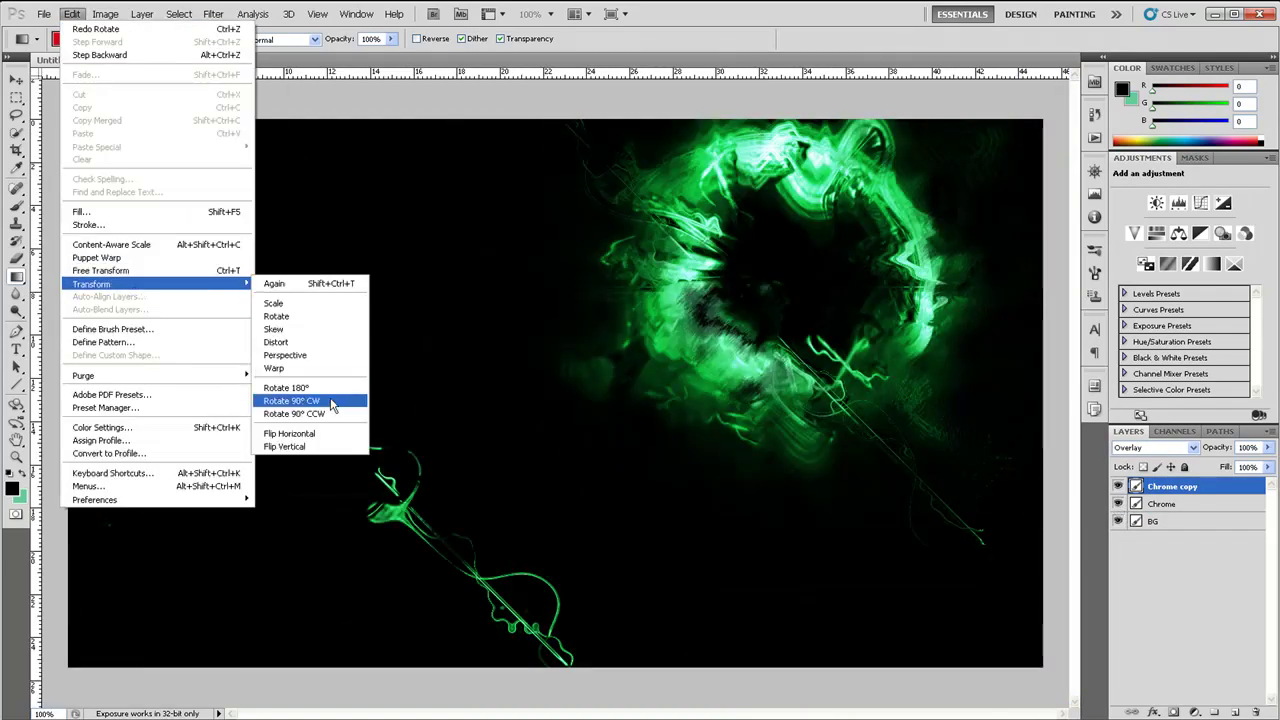
pyautogui.click(331, 401)
# Try Darker Color on the copy, then return the Chrome layer to Normal blending.
pyautogui.click(1193, 447)
pyautogui.click(1138, 373)
pyautogui.press('Up')
pyautogui.press('Up')
pyautogui.press('Up')
pyautogui.click(1193, 447)
pyautogui.click(1150, 229)
pyautogui.click(1150, 447)
pyautogui.click(1150, 58)
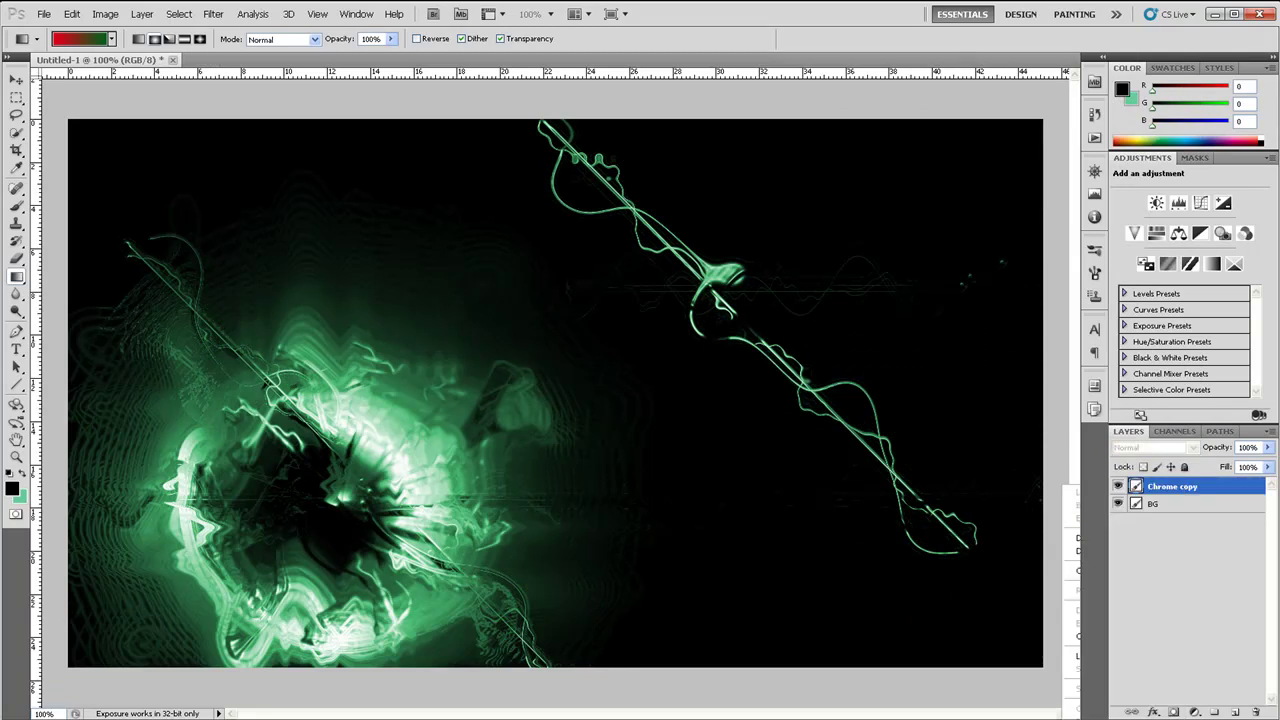
# Give the chrome layer a brighter blend mode and merge both Chrome layers into one.
pyautogui.click(1147, 485)
pyautogui.click(1193, 447)
pyautogui.click(1150, 240)
pyautogui.rightClick(1148, 505)
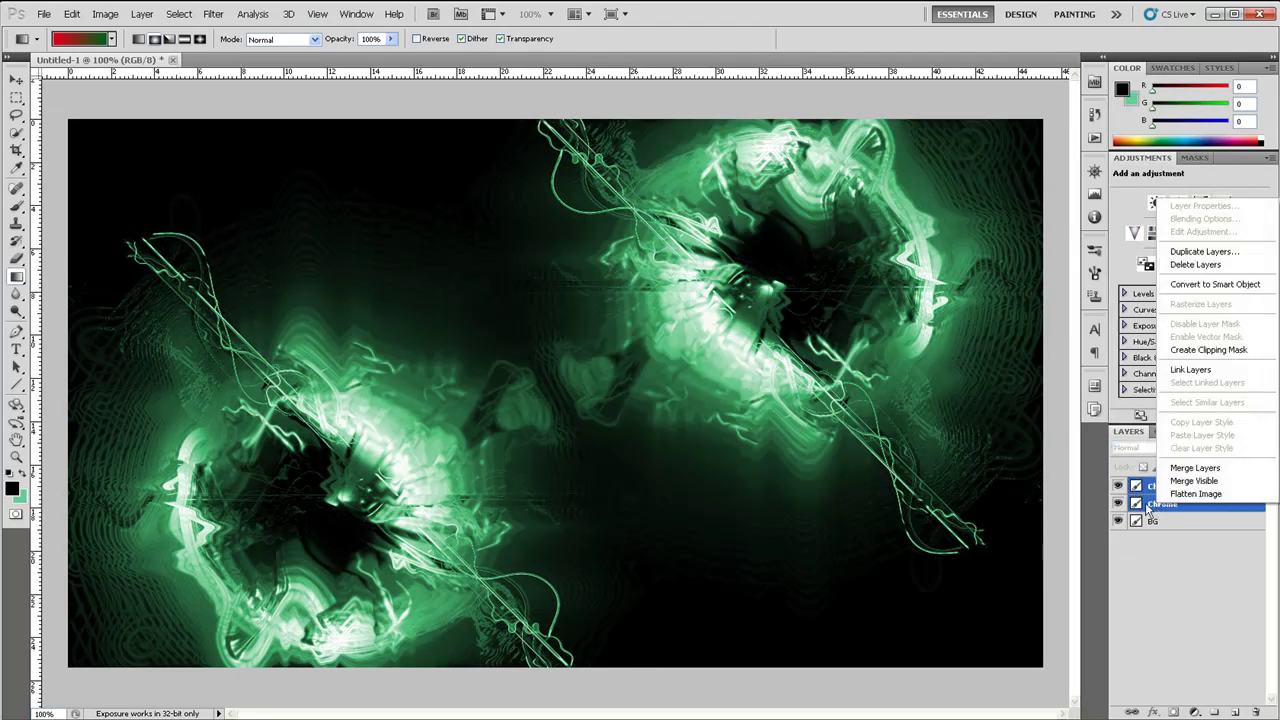
pyautogui.click(1195, 467)
pyautogui.click(72, 14)
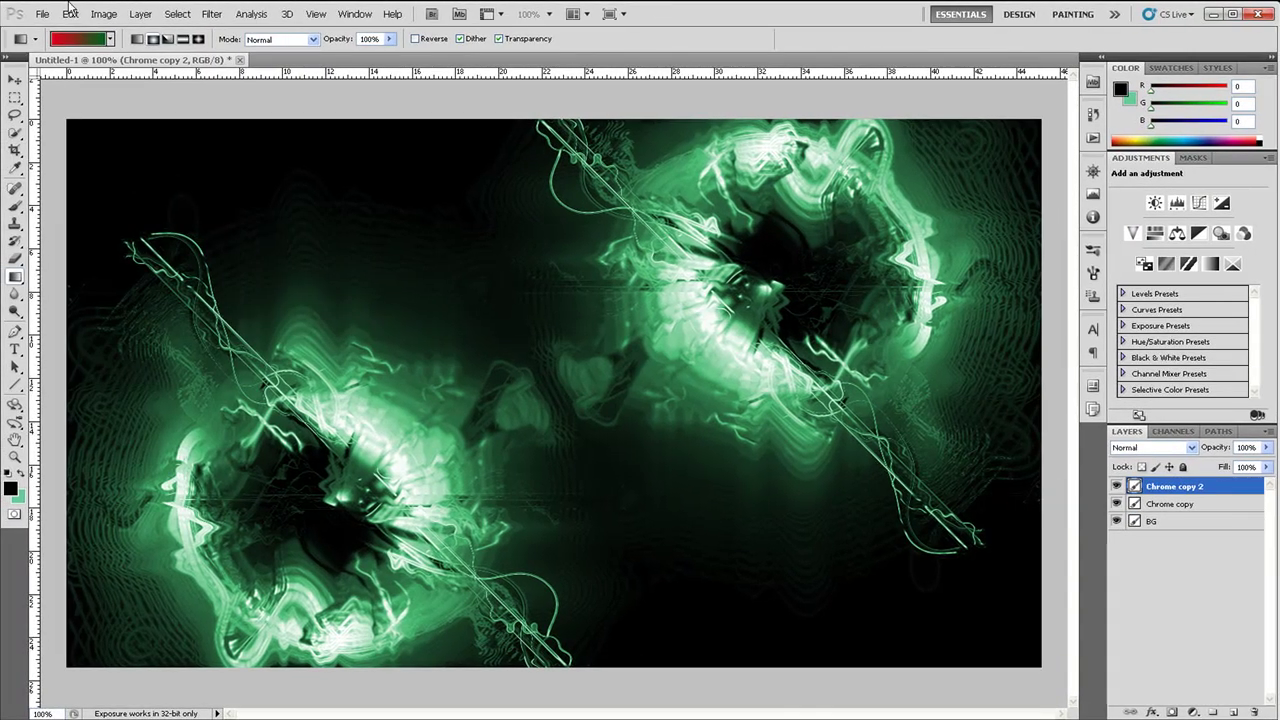
# Flip the copy horizontally, blend it Lighten, merge with the chrome layer, and set Overlay.
pyautogui.click(70, 14)
pyautogui.click(335, 443)
pyautogui.click(1150, 447)
pyautogui.click(1124, 165)
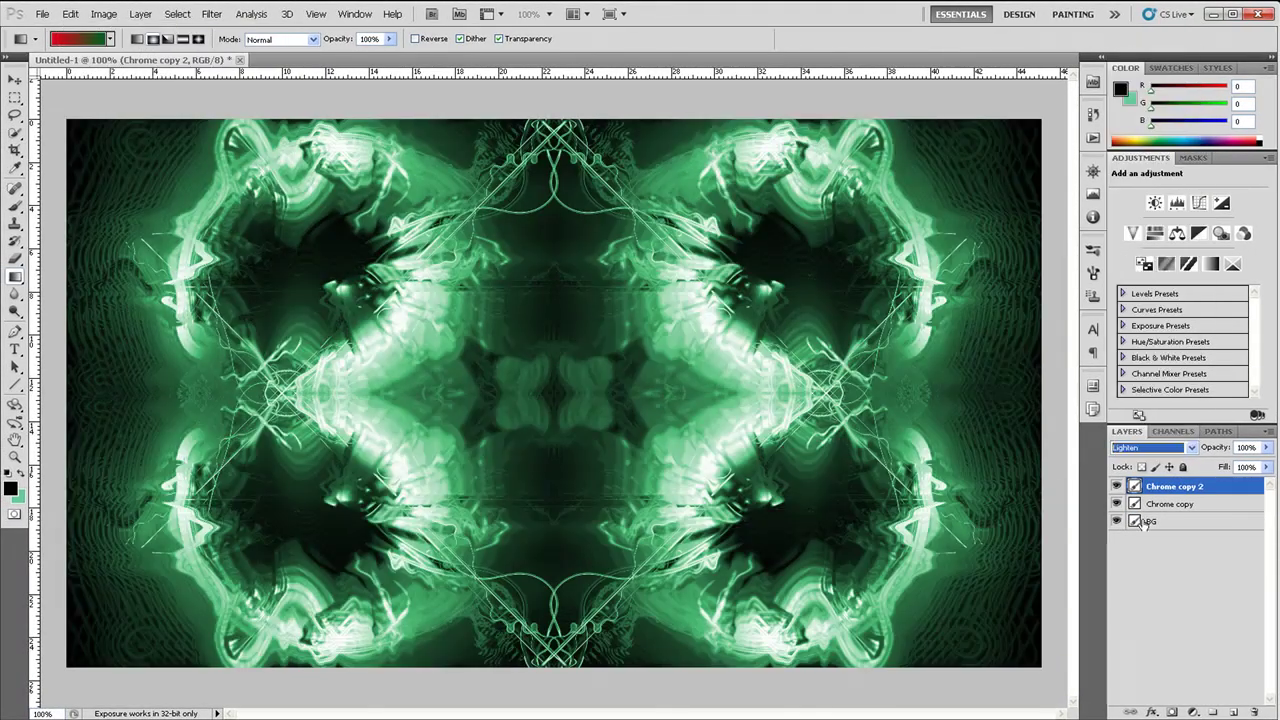
pyautogui.keyDown('shift'); pyautogui.click(1170, 504); pyautogui.keyUp('shift')
pyautogui.rightClick(1170, 504)
pyautogui.click(1150, 540)
pyautogui.click(1150, 447)
pyautogui.click(1126, 240)
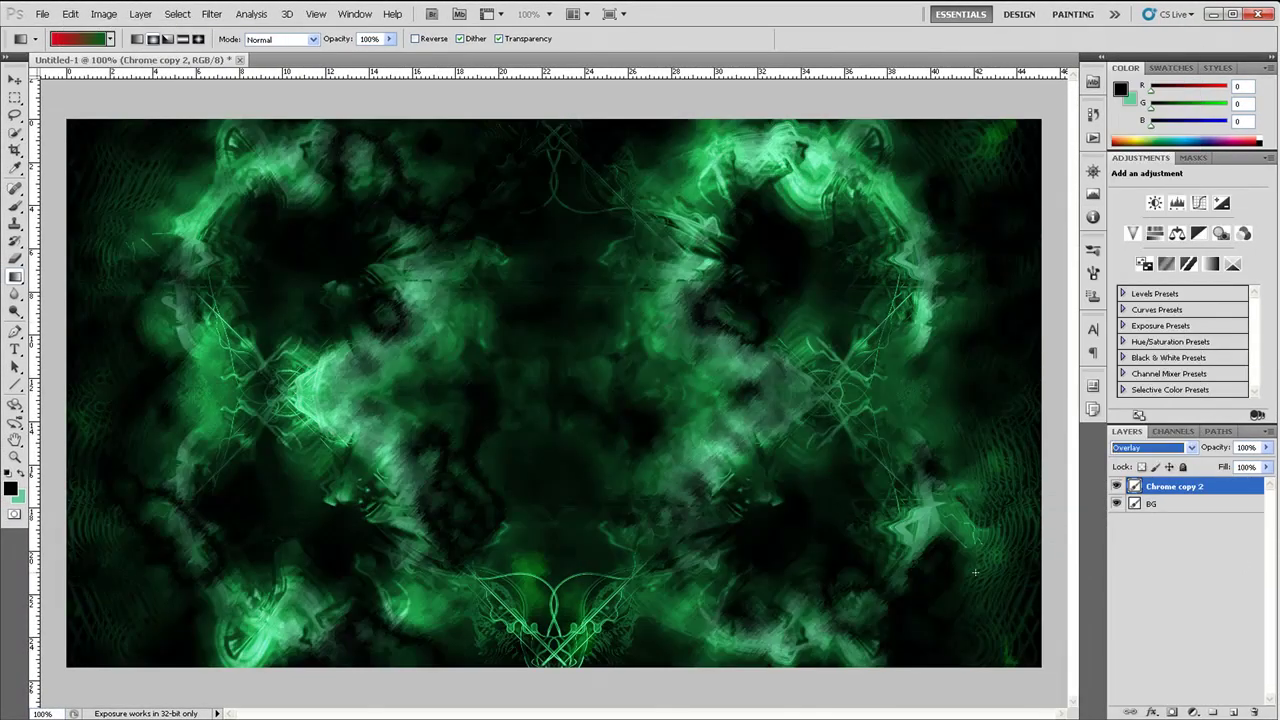
# Duplicate the merged layer, apply Glowing Edges, and set the copy to Color Dodge.
pyautogui.click(1236, 713)
pyautogui.click(1254, 713)
pyautogui.click(591, 297)
pyautogui.hotkey('ctrl', 'j')
pyautogui.click(211, 14)
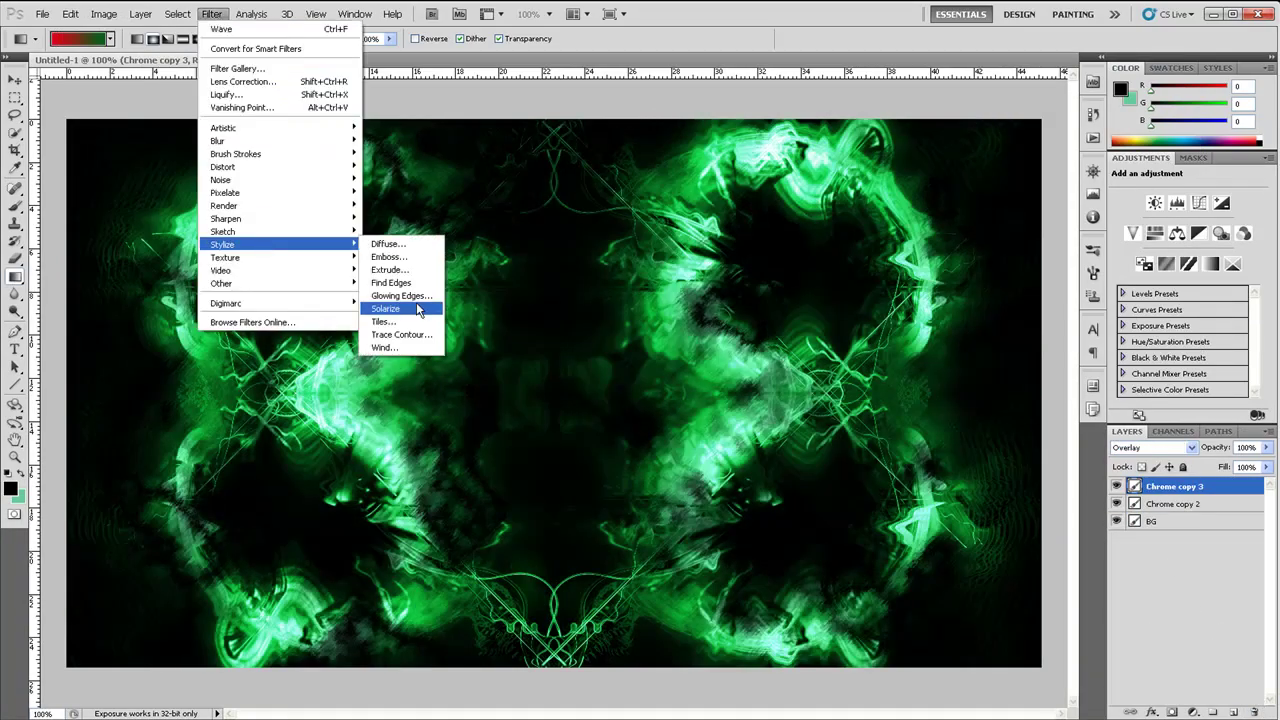
pyautogui.click(430, 297)
pyautogui.click(1150, 447)
pyautogui.click(1140, 215)
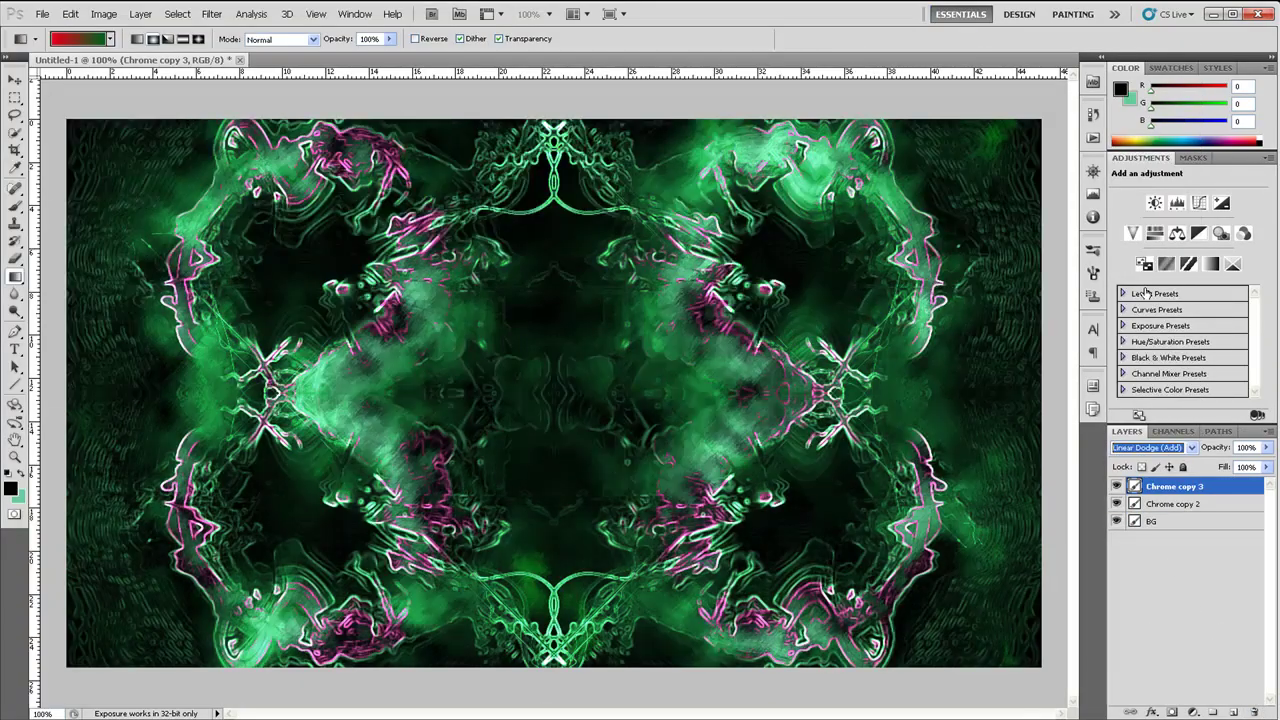
pyautogui.press('Down')
pyautogui.press('Down')
pyautogui.press('Down')
pyautogui.press('Down')
pyautogui.press('Down')
pyautogui.press('Down')
pyautogui.press('Down')
pyautogui.press('Down')
pyautogui.press('Down')
pyautogui.press('Down')
pyautogui.press('Down')
pyautogui.press('Down')
# Delete the glowing-edges layer and type 'SpyTec' in a smaller Battlefield Condensed font.
pyautogui.click(1254, 713)
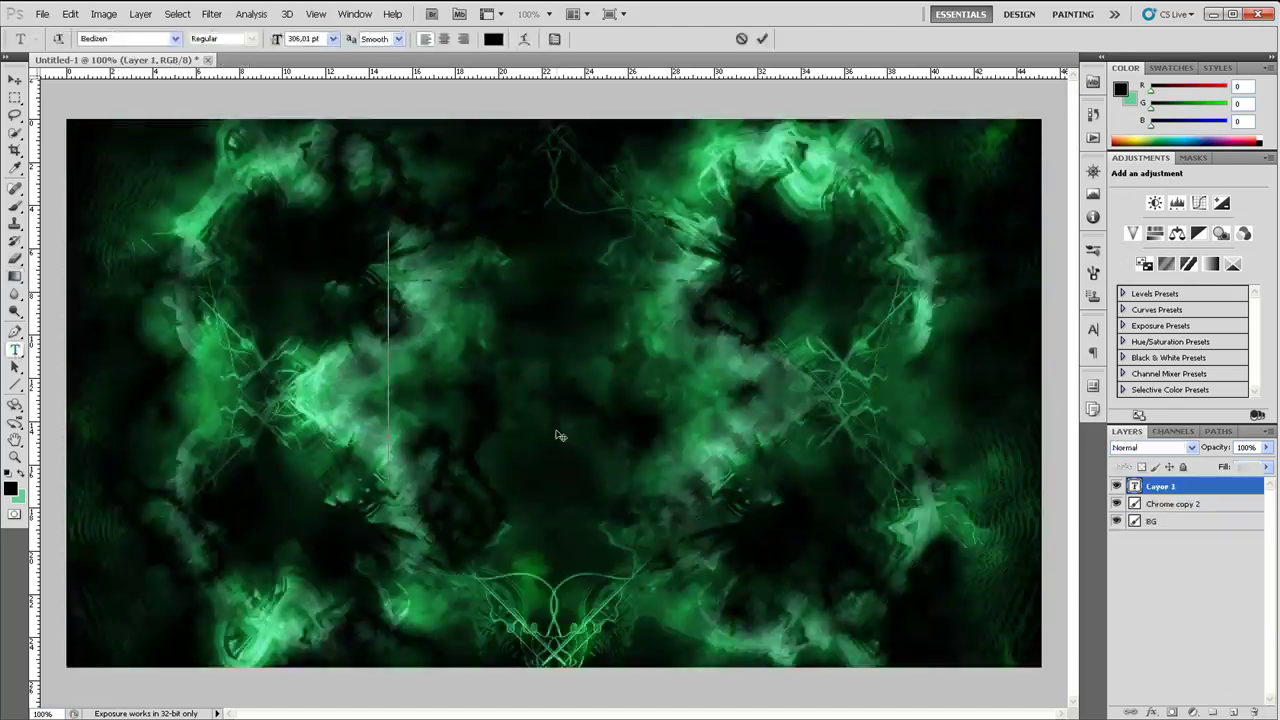
pyautogui.write('SpyTe')
pyautogui.hotkey('ctrl', 'a')
pyautogui.click(175, 38)
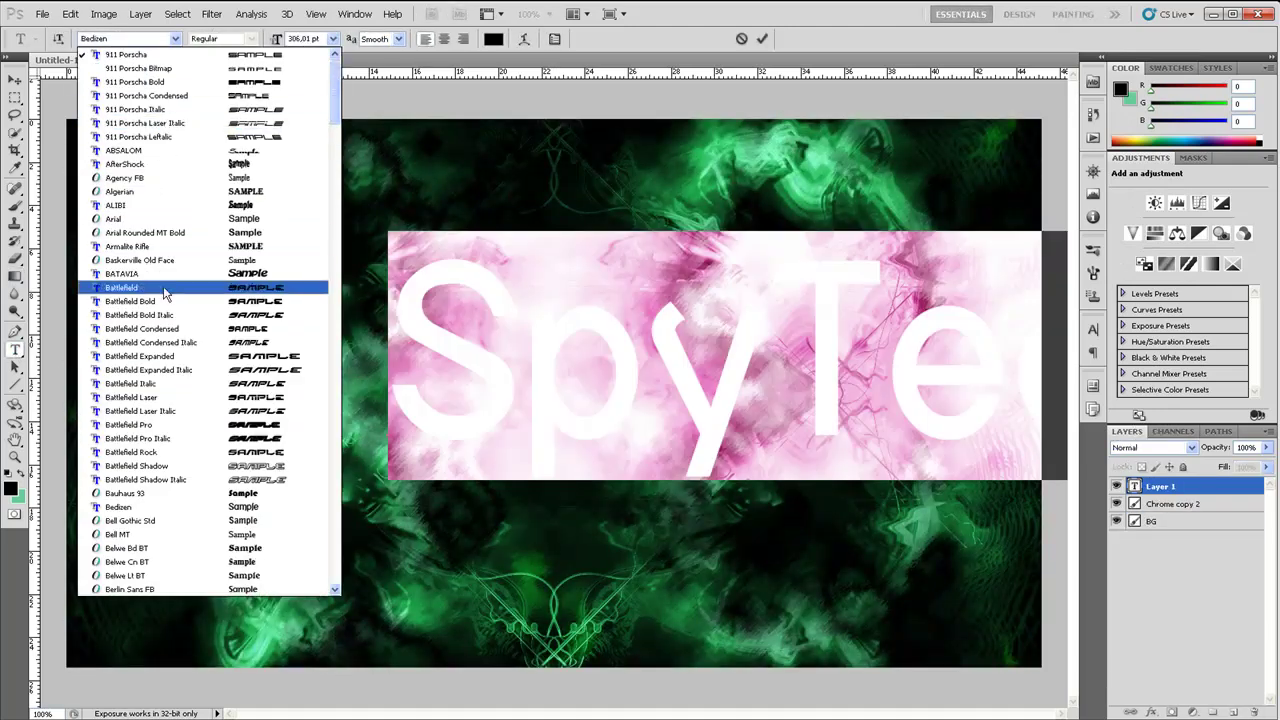
pyautogui.click(175, 330)
pyautogui.moveTo(277, 38); pyautogui.dragTo(240, 38)
pyautogui.click(15, 80)
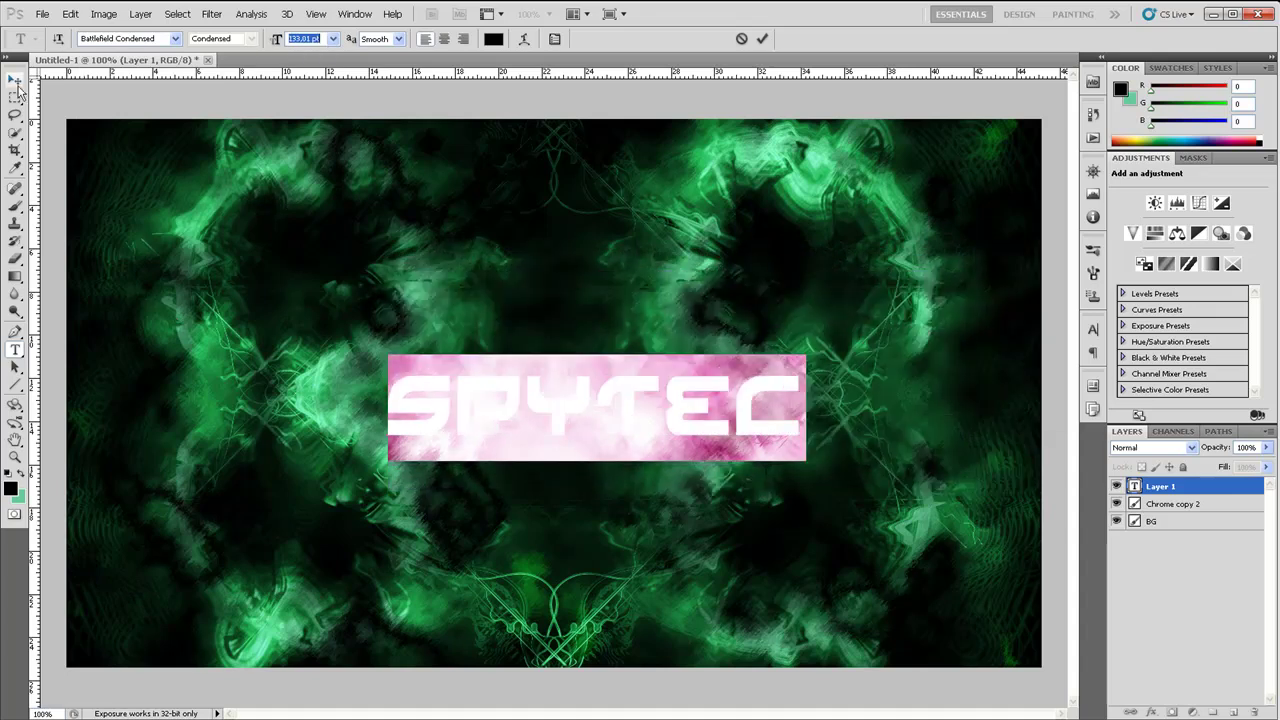
# Move the SPYTEC text to the canvas centre and rasterize the SpyTec layer.
pyautogui.moveTo(850, 378); pyautogui.dragTo(703, 378)
pyautogui.rightClick(1150, 488)
pyautogui.click(1060, 200)
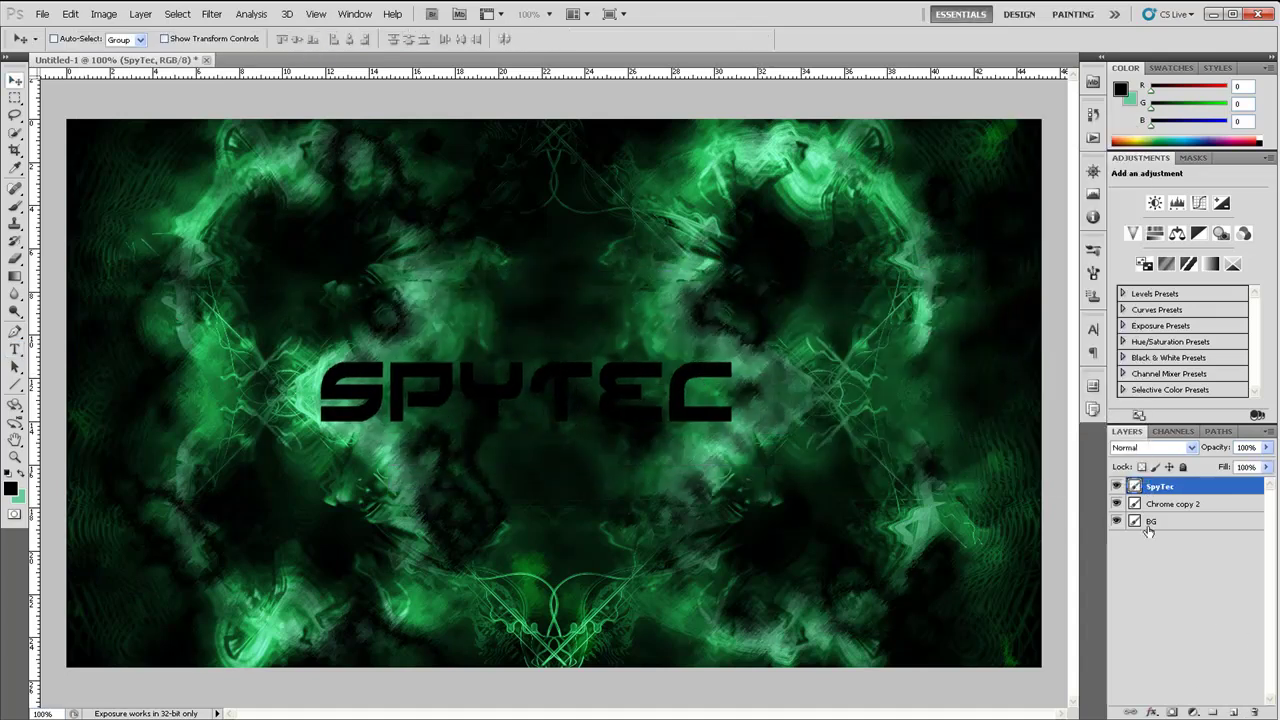
pyautogui.click(211, 14)
# Preview Sprayed Strokes and Spatter on the text, then cancel without applying.
pyautogui.click(486, 213)
pyautogui.click(622, 327)
pyautogui.click(591, 466)
pyautogui.click(723, 414)
pyautogui.press('Escape')
# Rotate the SPYTEC text to near-vertical with Free Transform and apply the Wind filter.
pyautogui.click(70, 14)
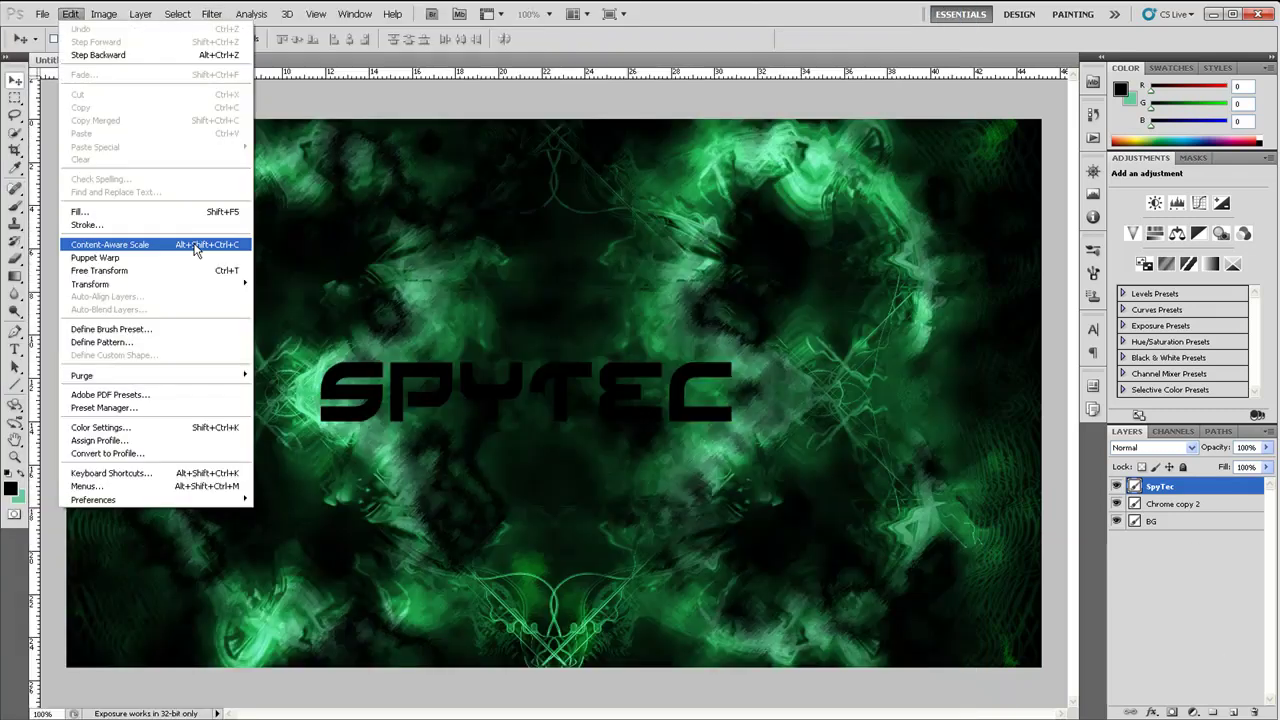
pyautogui.click(110, 270)
pyautogui.moveTo(750, 440); pyautogui.dragTo(620, 610)
pyautogui.press('Return')
pyautogui.click(211, 14)
pyautogui.click(400, 503)
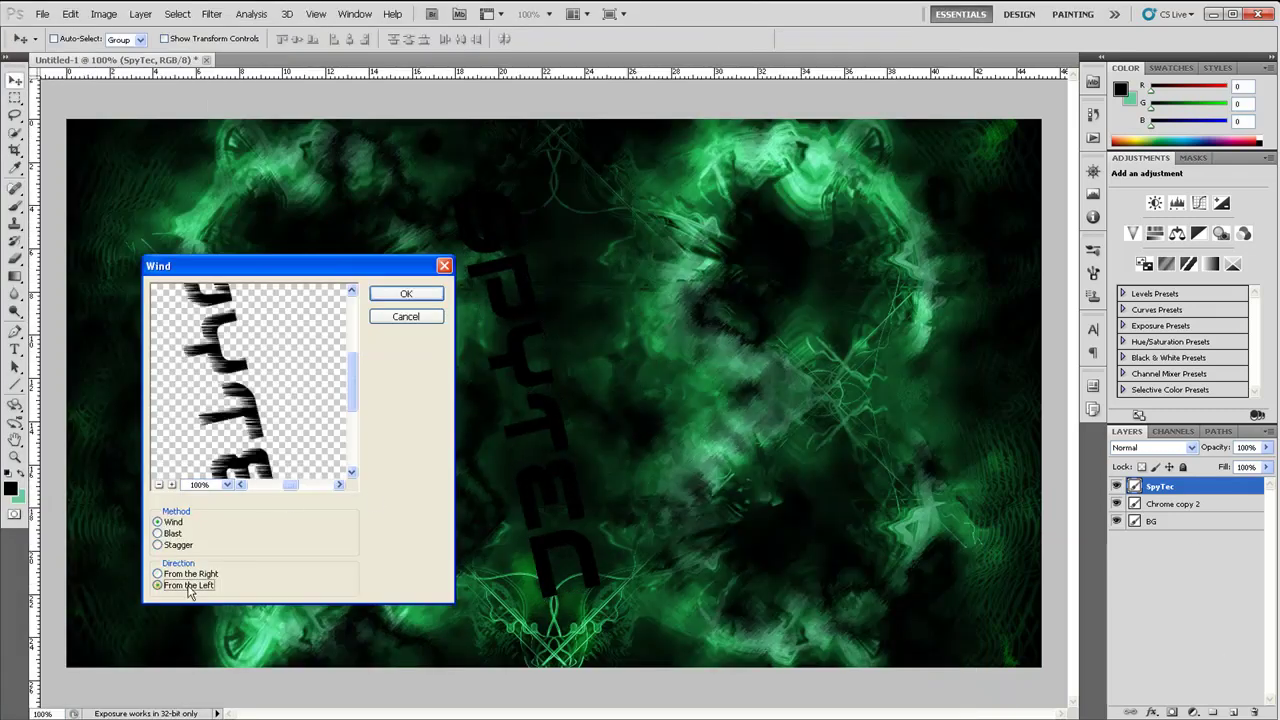
pyautogui.press('Return')
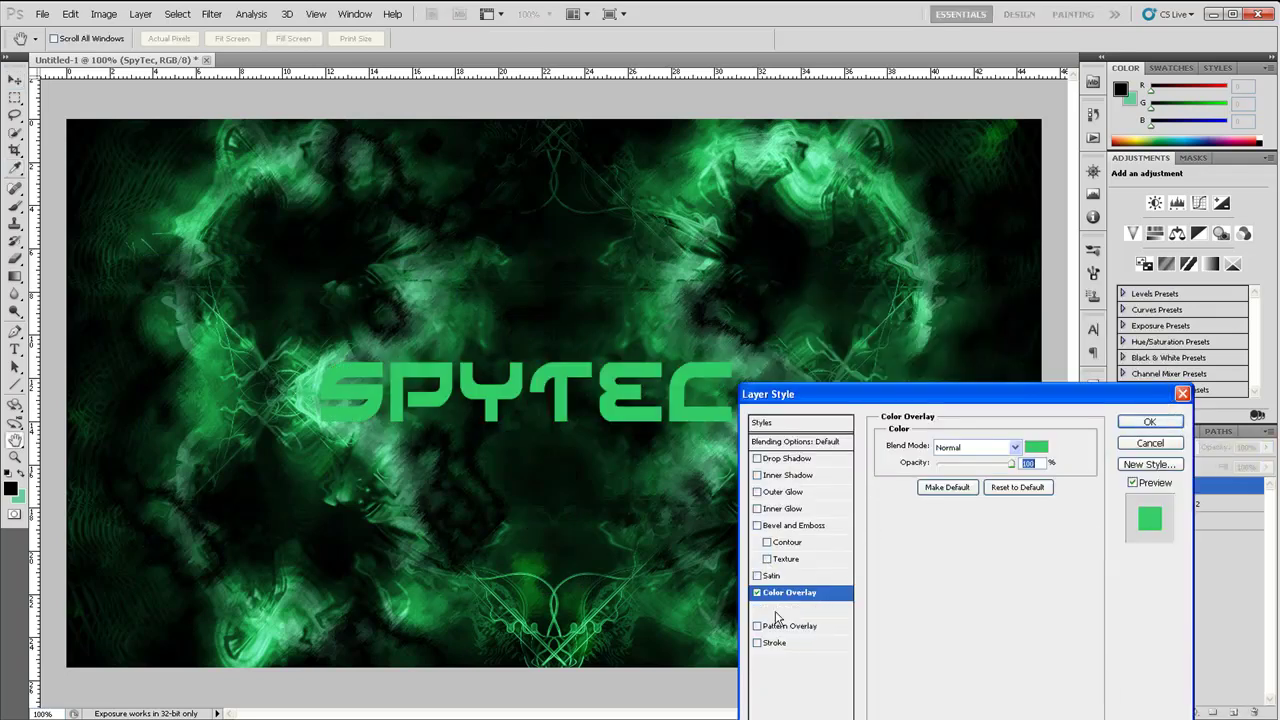
# Add a Gradient Overlay to the text with a green gradient stop.
pyautogui.click(789, 609)
pyautogui.click(965, 466)
pyautogui.doubleClick(736, 537)
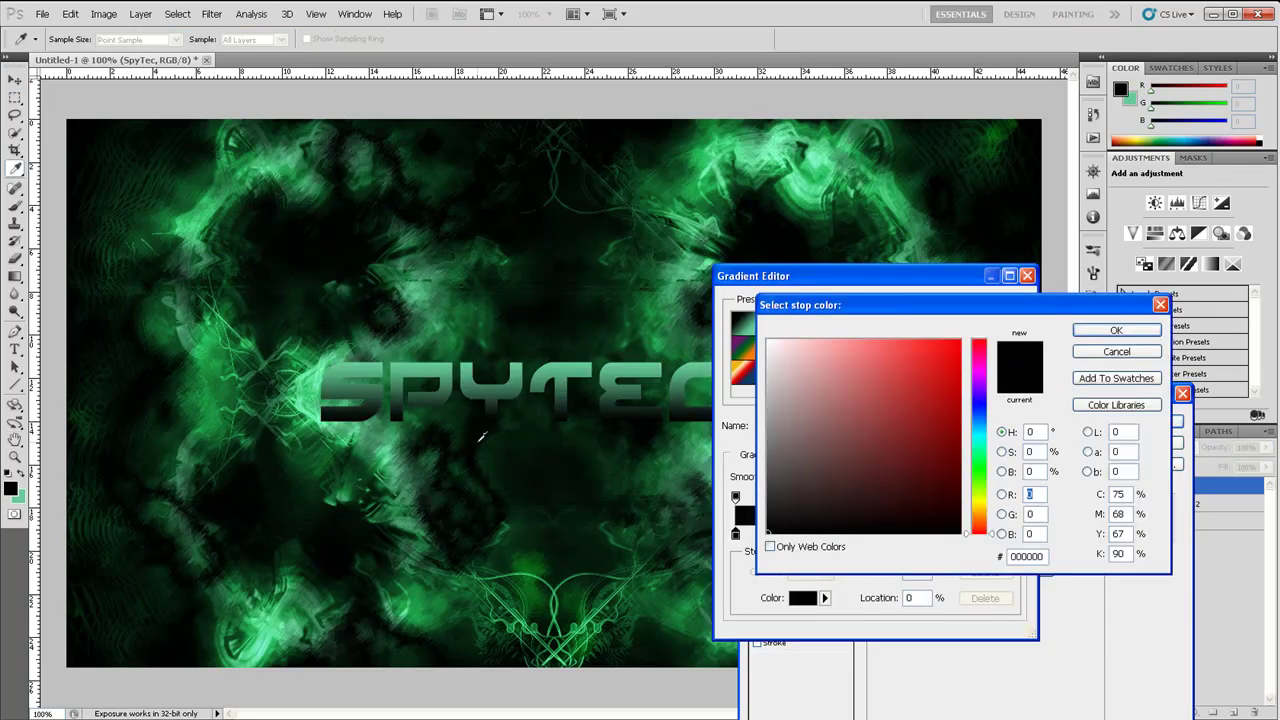
pyautogui.click(481, 436)
pyautogui.click(1116, 330)
pyautogui.click(1157, 306)
# Set the overlay to Linear style with adjusted scale, then add a Stroke outline.
pyautogui.click(971, 563)
pyautogui.moveTo(975, 550); pyautogui.dragTo(997, 549)
pyautogui.press('Up')
pyautogui.press('Return')
pyautogui.click(1216, 712)
pyautogui.click(1195, 700)
pyautogui.press('Return')
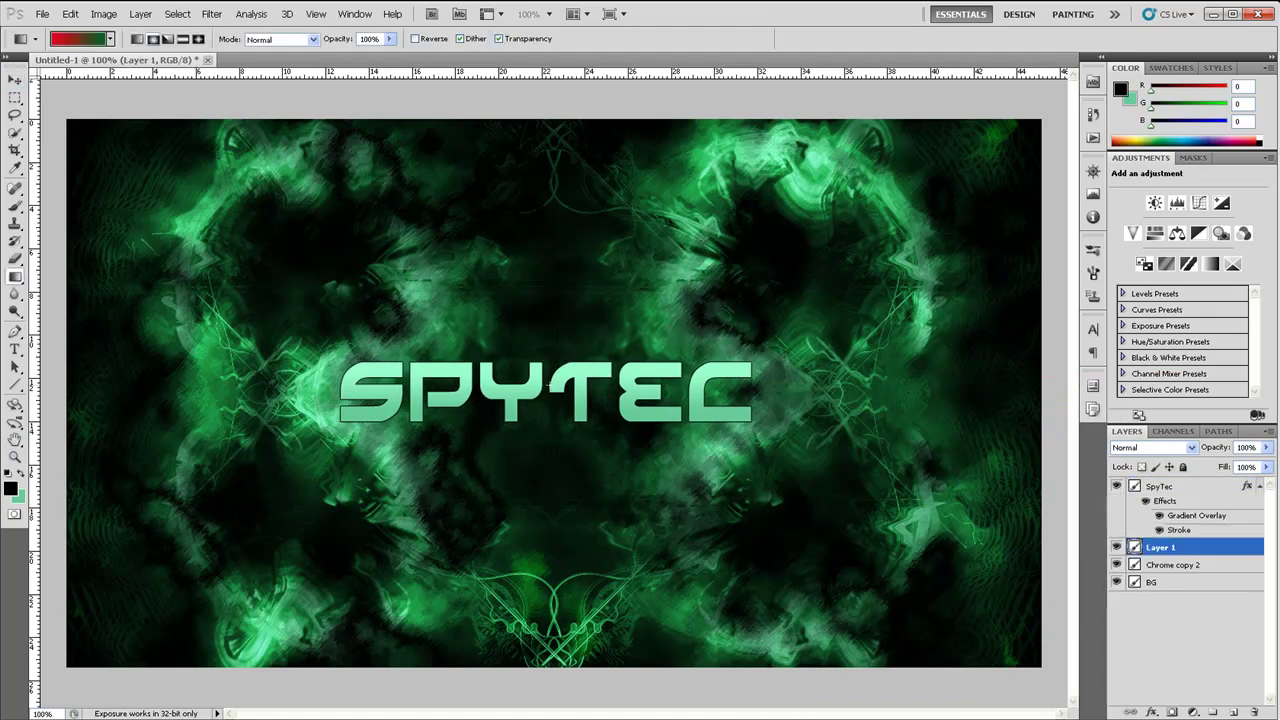
# Fill Layer 1 with a radial gradient from the centre and try Linear Dodge (Add) blending.
pyautogui.moveTo(432, 492); pyautogui.dragTo(300, 642)
pyautogui.click(1150, 447)
pyautogui.click(1140, 210)
pyautogui.press('Down')
pyautogui.press('Down')
pyautogui.press('Down')
pyautogui.press('Down')
pyautogui.press('Down')
pyautogui.press('Down')
pyautogui.press('Down')
pyautogui.press('Down')
pyautogui.press('Down')
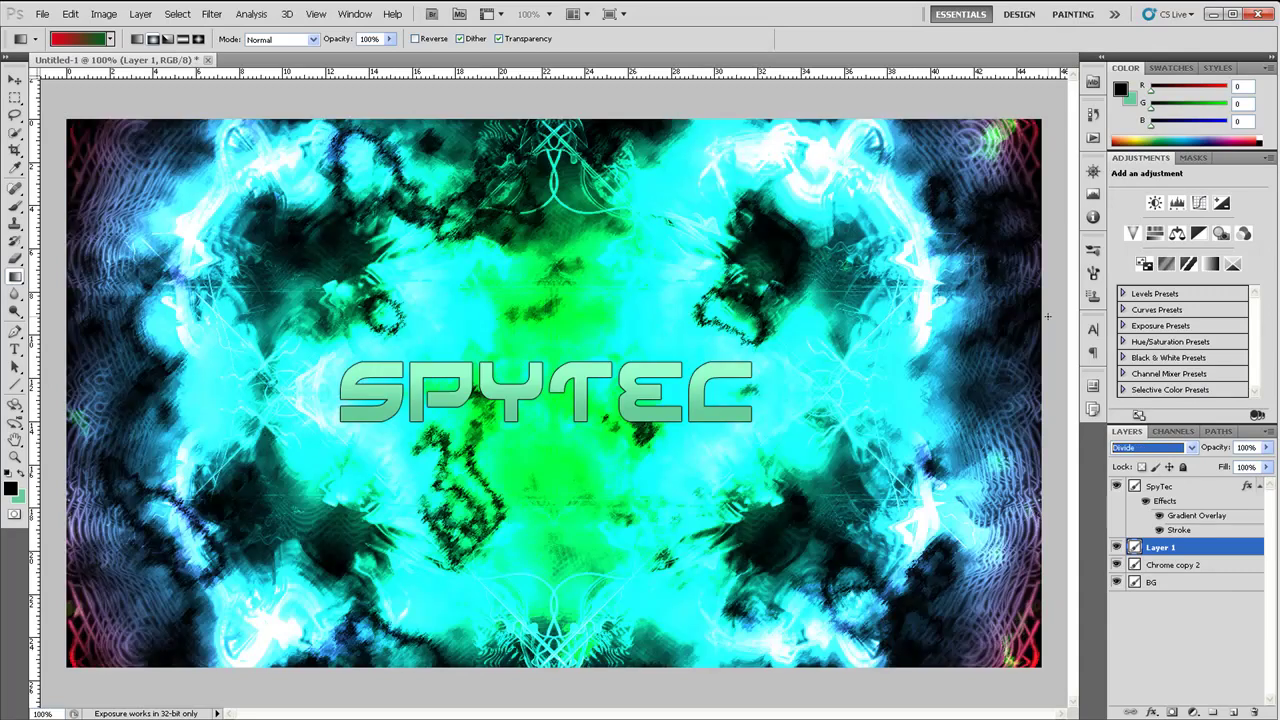
# Change the red gradient stop to magenta and redraw the purple radial gradient from the canvas centre.
pyautogui.click(80, 39)
pyautogui.doubleClick(736, 535)
pyautogui.click(980, 375)
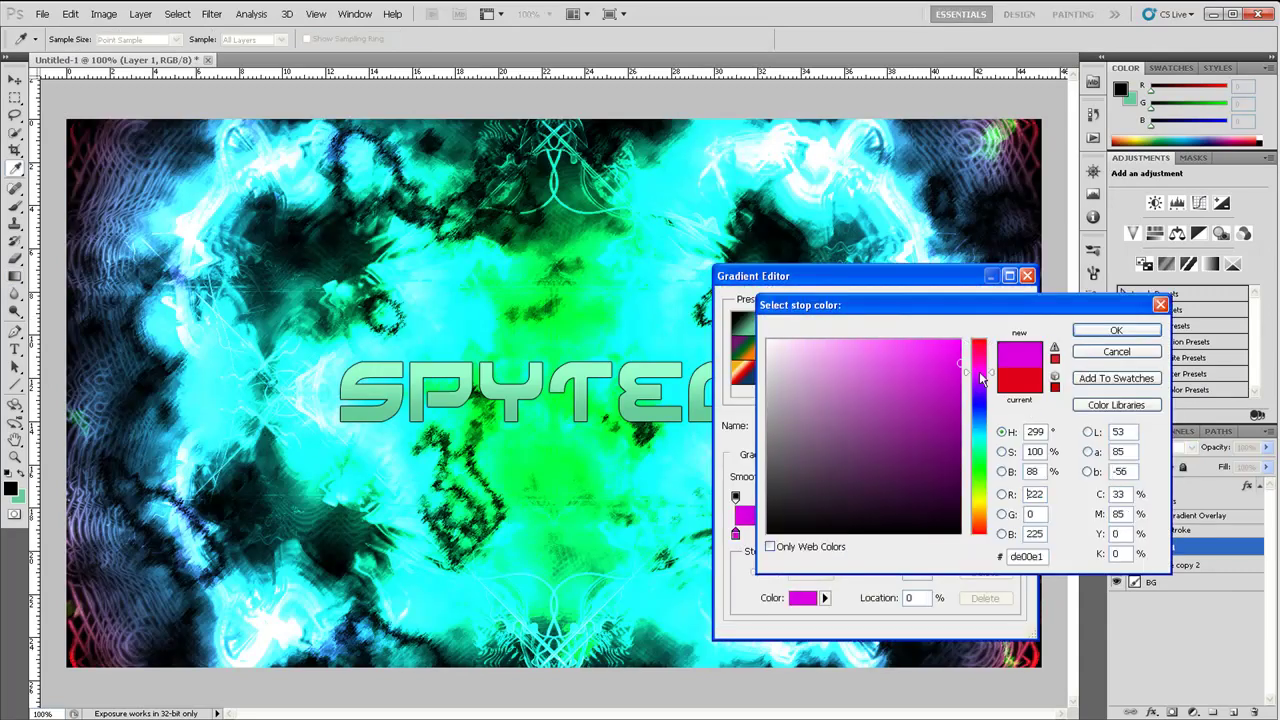
pyautogui.press('Return')
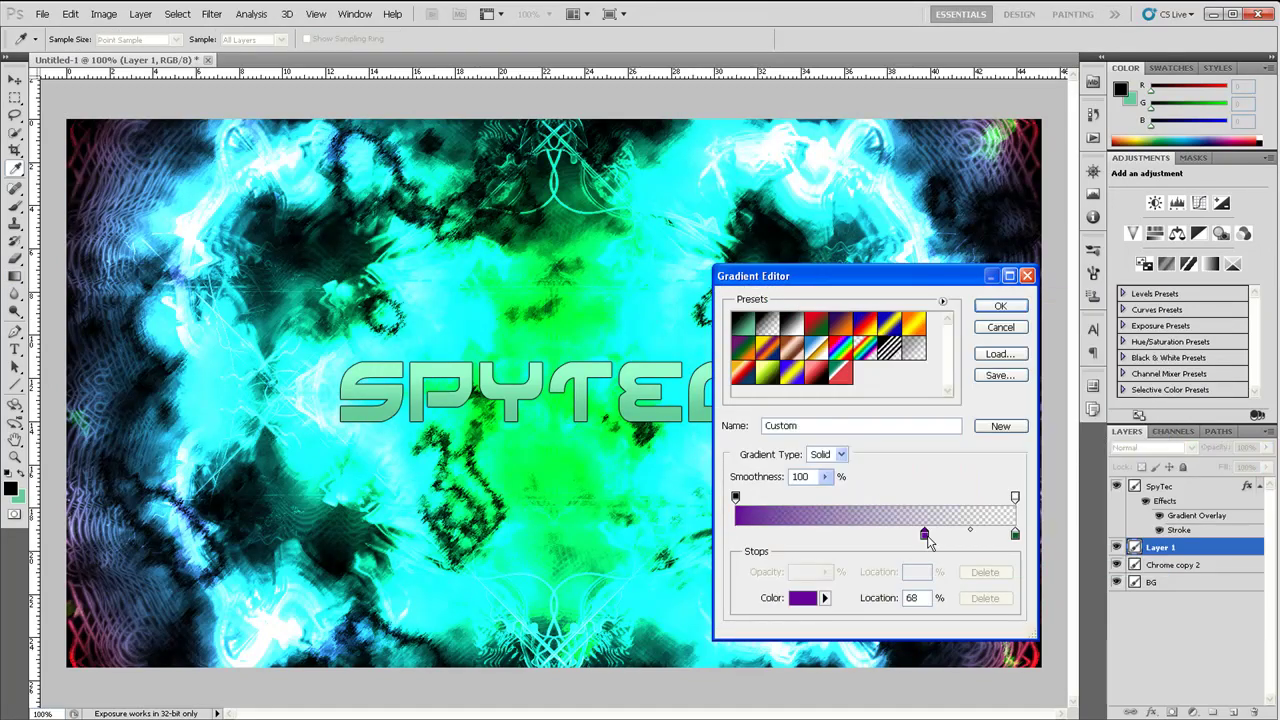
pyautogui.press('Return')
pyautogui.moveTo(543, 400); pyautogui.dragTo(543, 616)
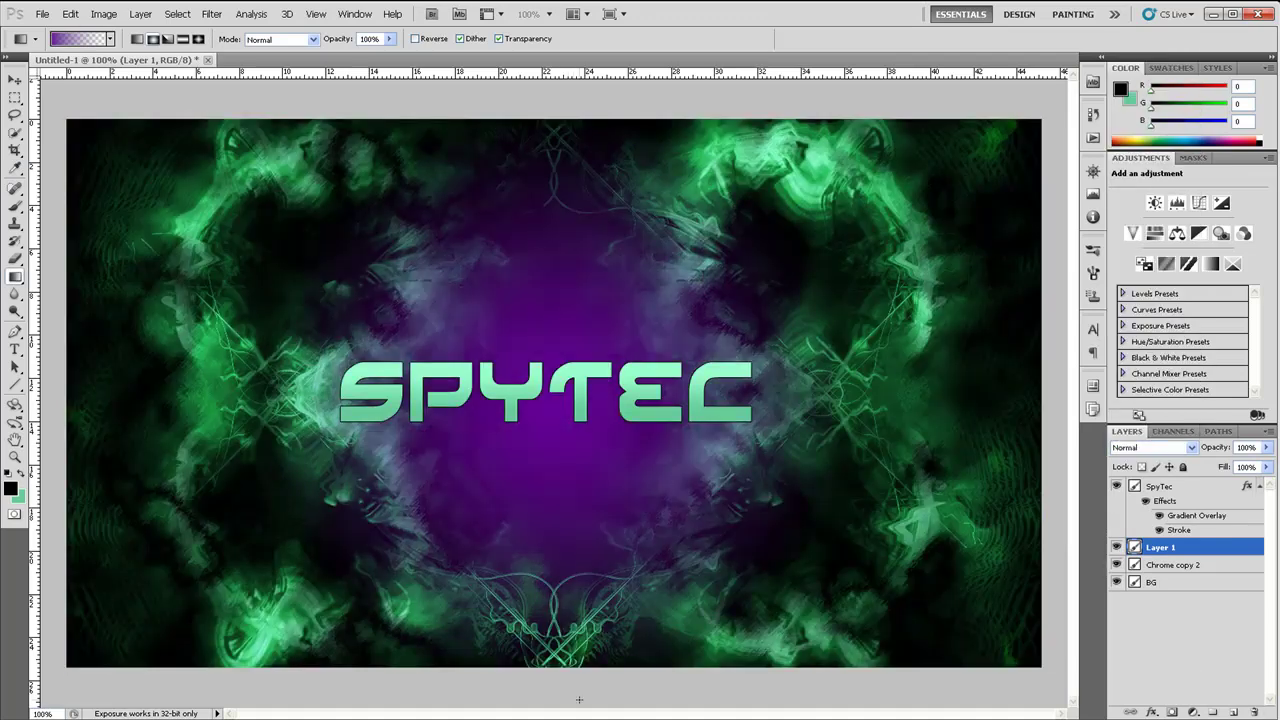
pyautogui.click(1127, 447)
pyautogui.click(1127, 447)
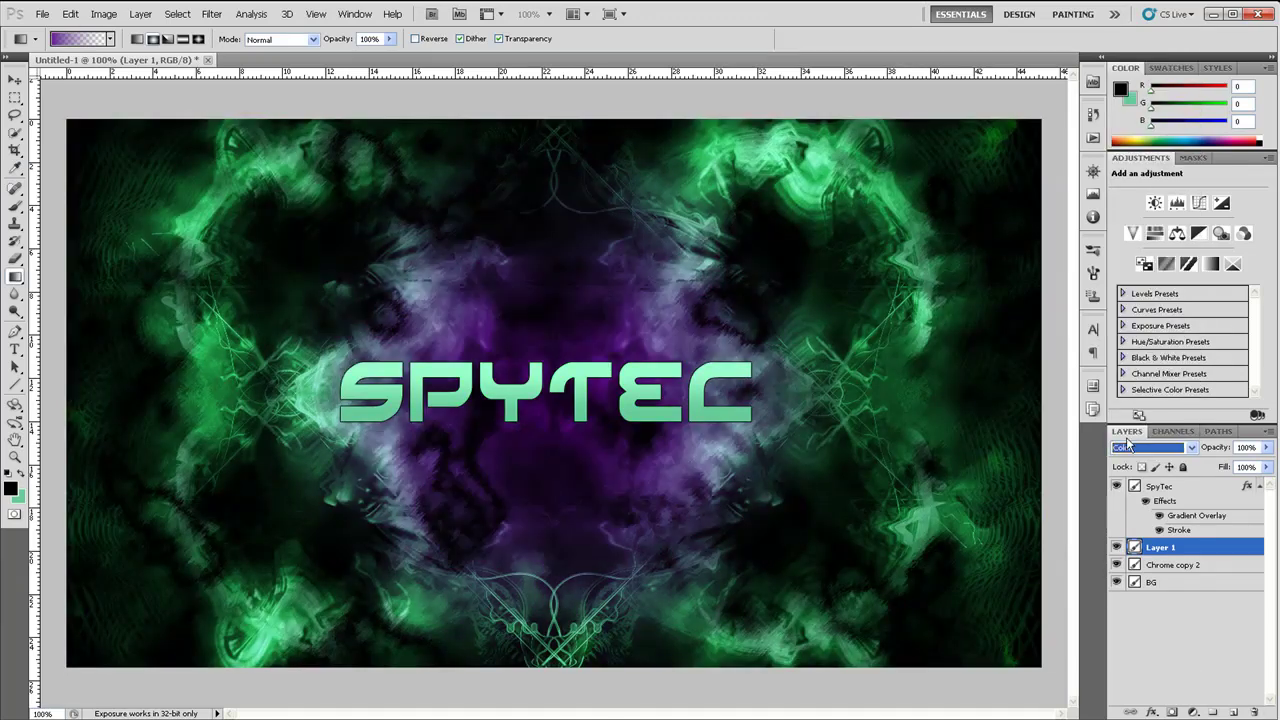
# Edit the gradient's right stop colour, trying orange and then green.
pyautogui.click(57, 44)
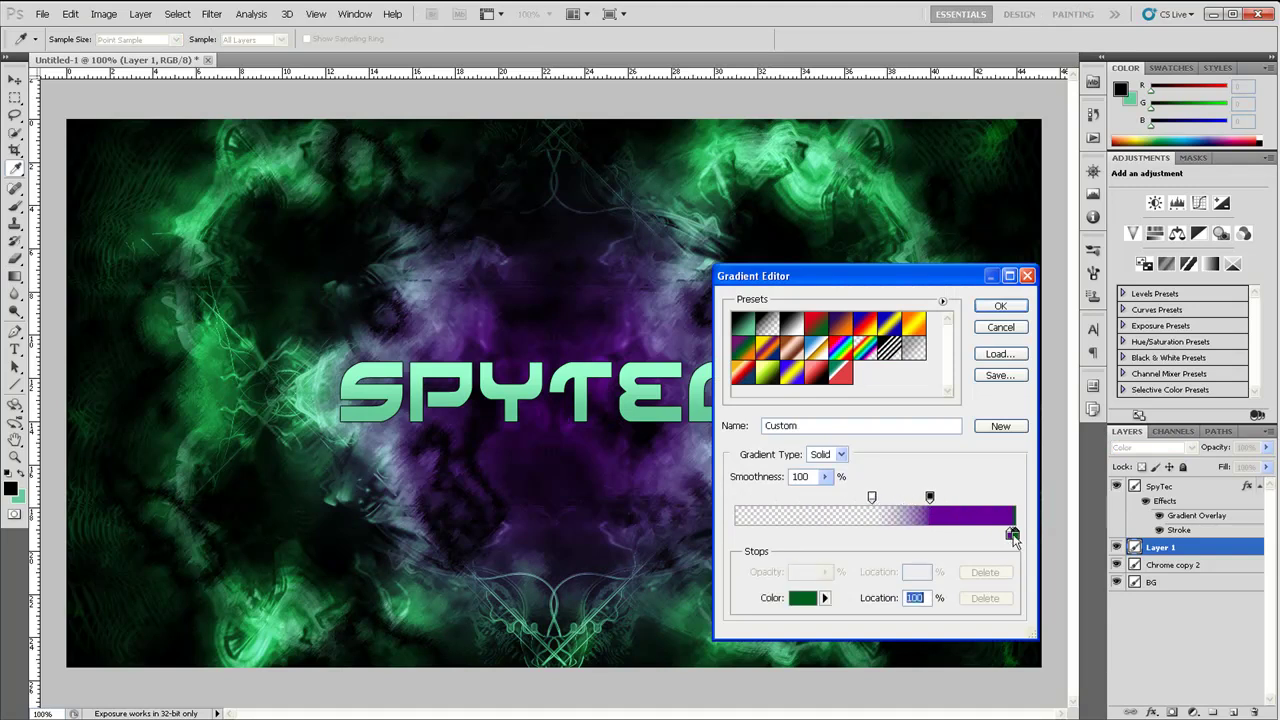
pyautogui.doubleClick(1010, 533)
pyautogui.moveTo(977, 419); pyautogui.dragTo(981, 520)
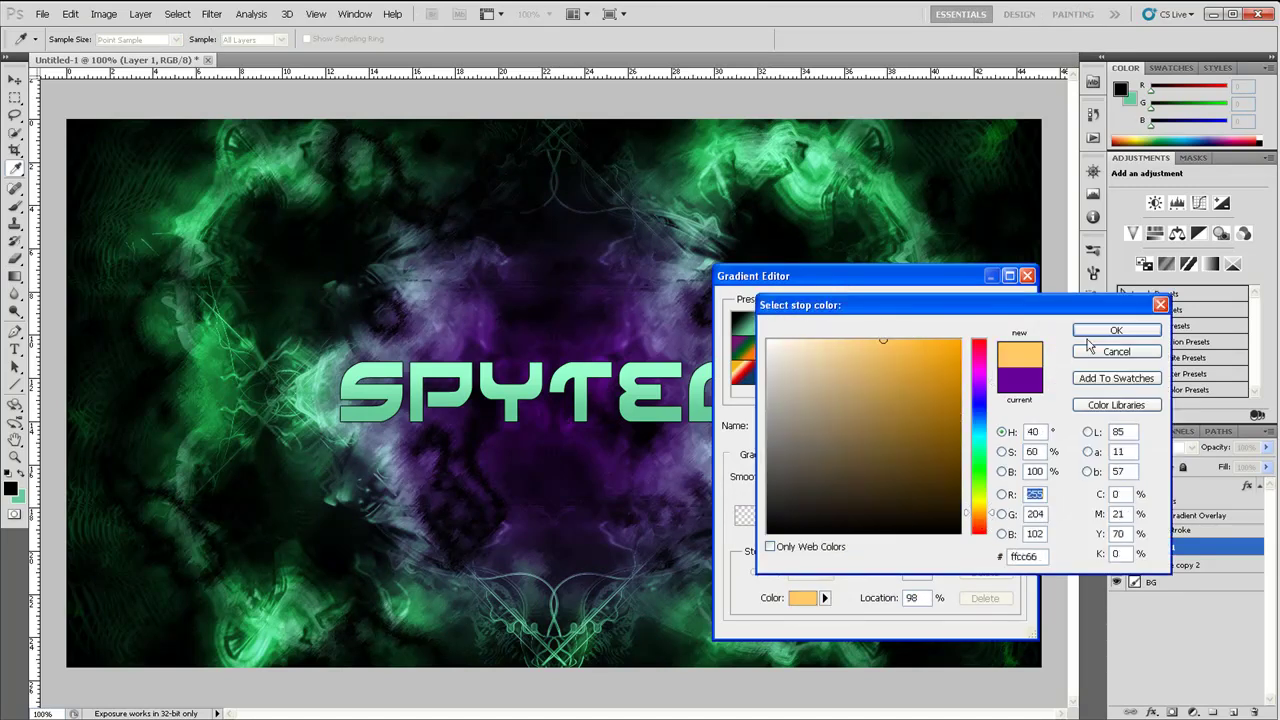
pyautogui.click(1116, 331)
pyautogui.click(802, 597)
pyautogui.click(1116, 331)
pyautogui.doubleClick(1012, 533)
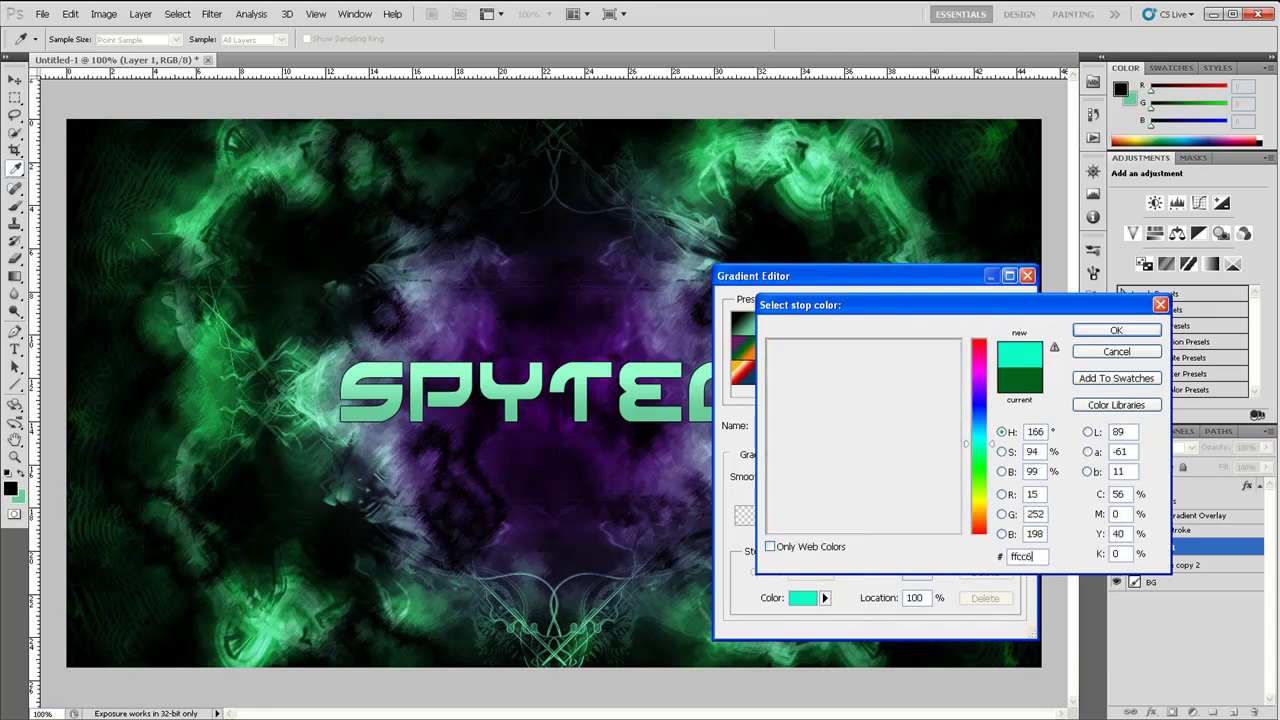
pyautogui.click(1116, 331)
pyautogui.click(1010, 318)
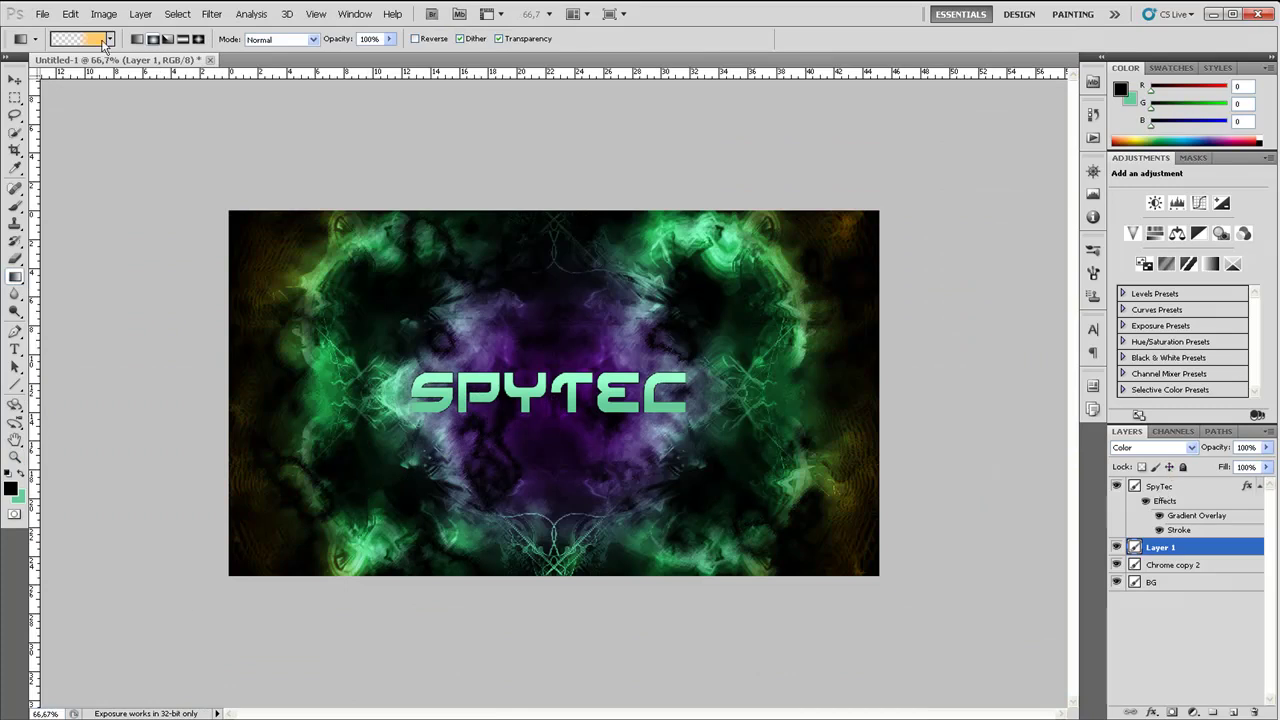
# Change the right gradient stop to yellow, then undo the yellow gradient fill.
pyautogui.click(103, 45)
pyautogui.doubleClick(1011, 534)
pyautogui.moveTo(982, 443); pyautogui.dragTo(982, 508)
pyautogui.click(1116, 331)
pyautogui.doubleClick(1012, 533)
pyautogui.click(1116, 331)
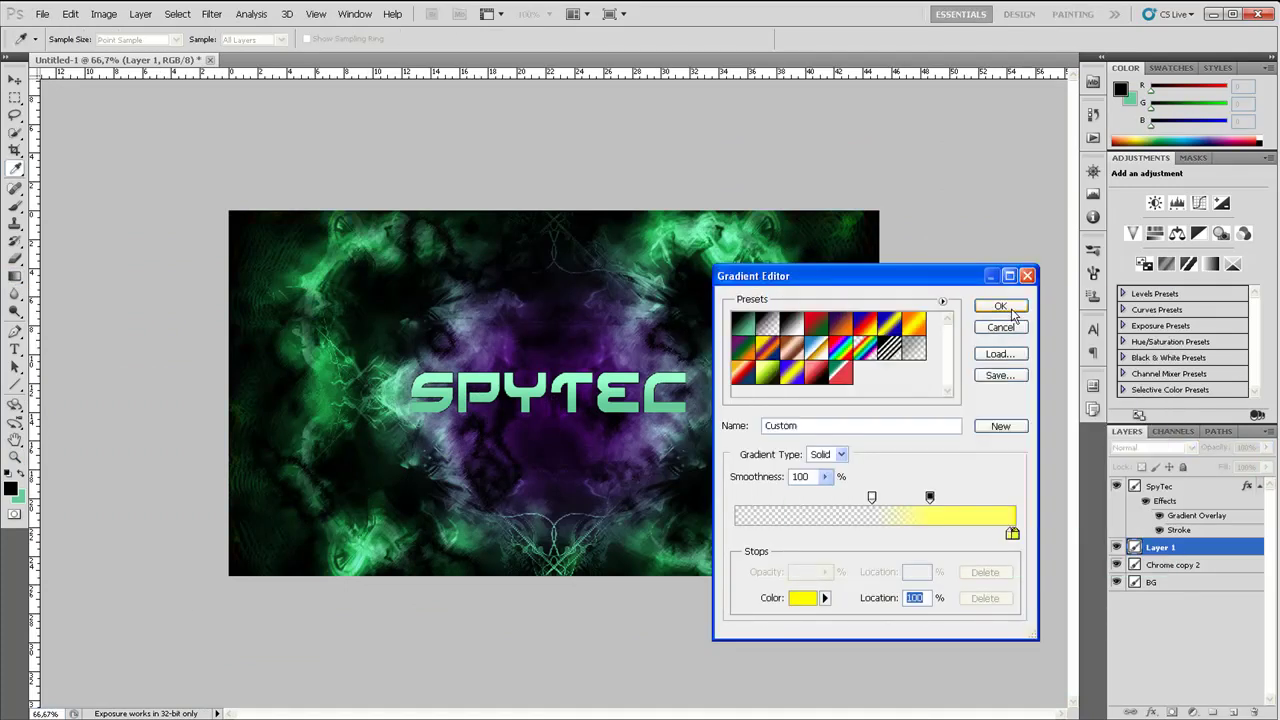
pyautogui.click(1001, 306)
pyautogui.hotkey('ctrl', 'z')
# Make the gradient stop blue and draw it around the canvas edges on a new Layer 2.
pyautogui.click(80, 38)
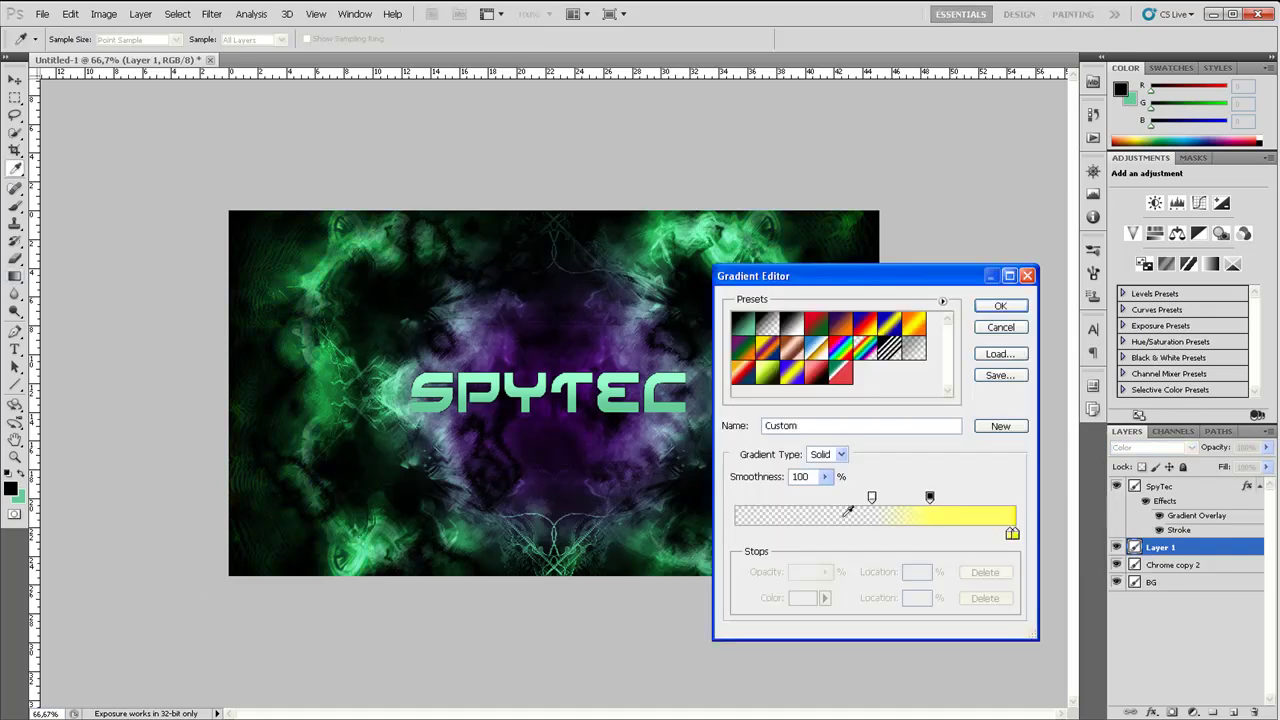
pyautogui.doubleClick(1012, 533)
pyautogui.click(985, 410)
pyautogui.click(1116, 330)
pyautogui.doubleClick(1020, 535)
pyautogui.click(1116, 330)
pyautogui.click(1001, 306)
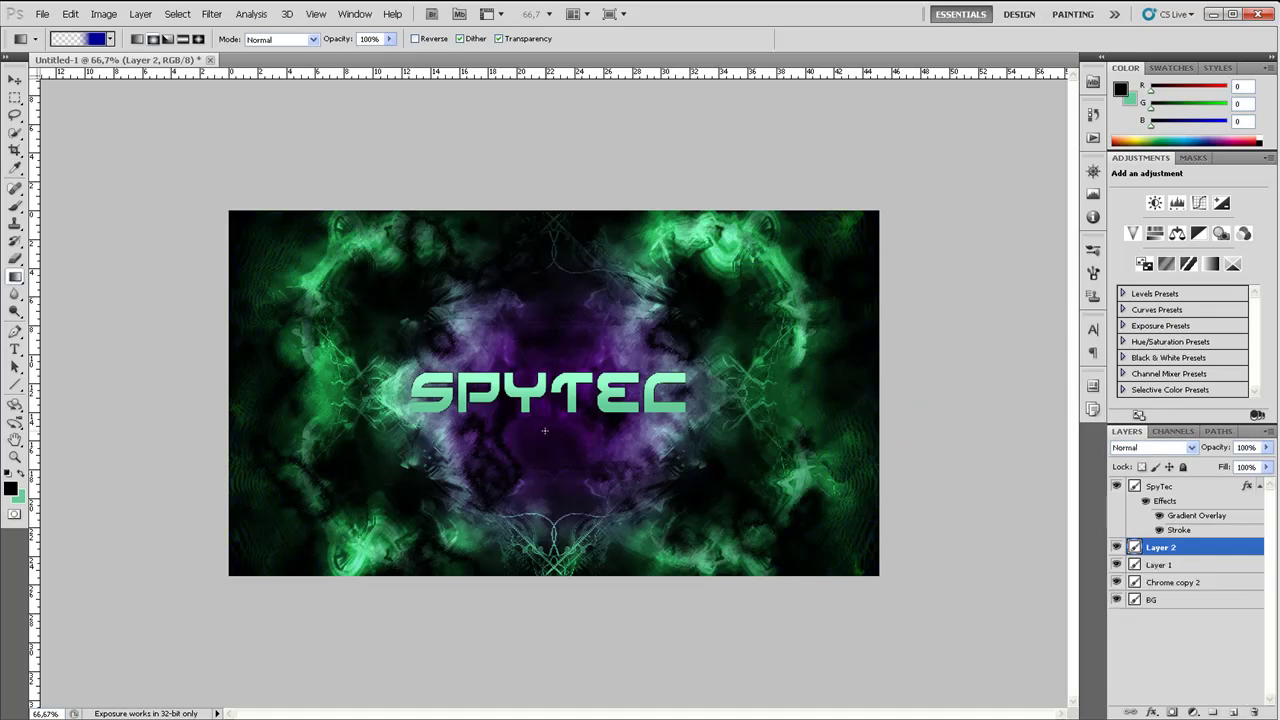
pyautogui.moveTo(545, 430); pyautogui.dragTo(378, 532)
# Set Layer 2 to Vivid Light and move the SpyTec layer below Layer 1.
pyautogui.click(1150, 447)
pyautogui.click(1142, 291)
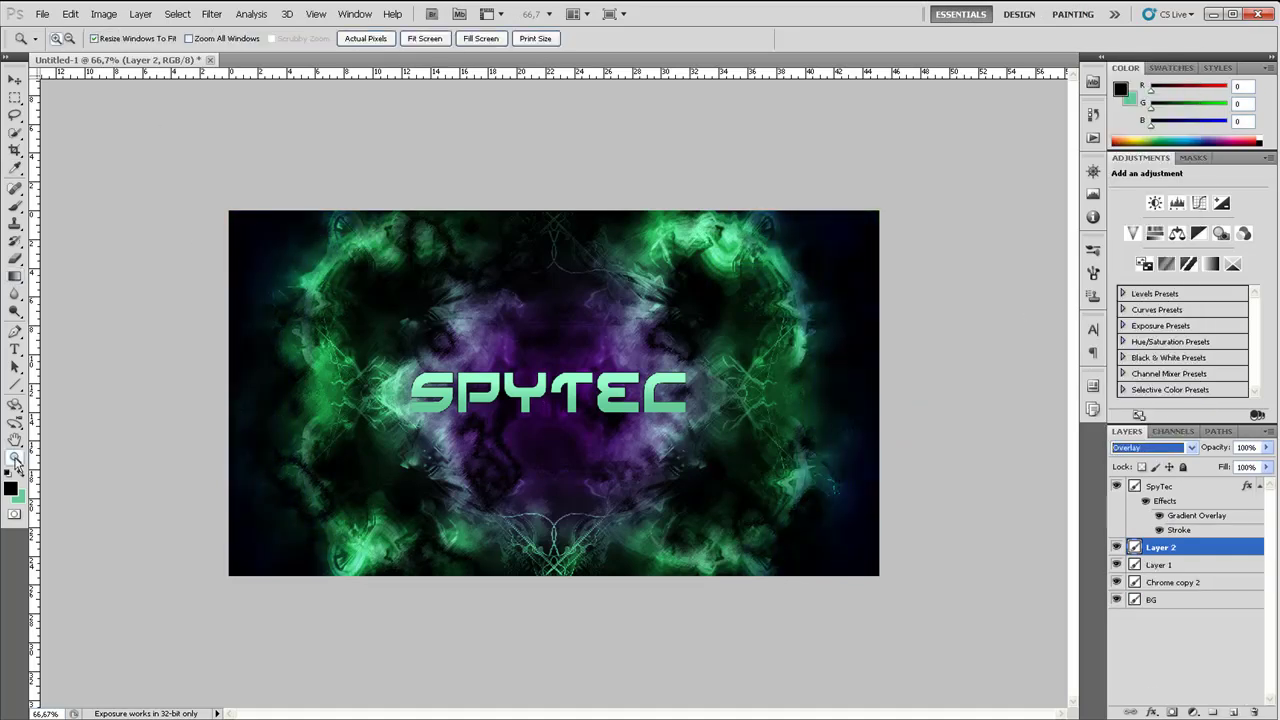
pyautogui.doubleClick(15, 459)
pyautogui.click(1150, 599)
pyautogui.click(1160, 487)
pyautogui.moveTo(1167, 544)
pyautogui.mouseDown()
pyautogui.moveTo(1177, 570)
pyautogui.moveTo(1167, 514)
pyautogui.mouseUp()
# Stamp dark ink splatter left of the text with the 540 splatter brush.
pyautogui.click(14, 206)
pyautogui.click(75, 39)
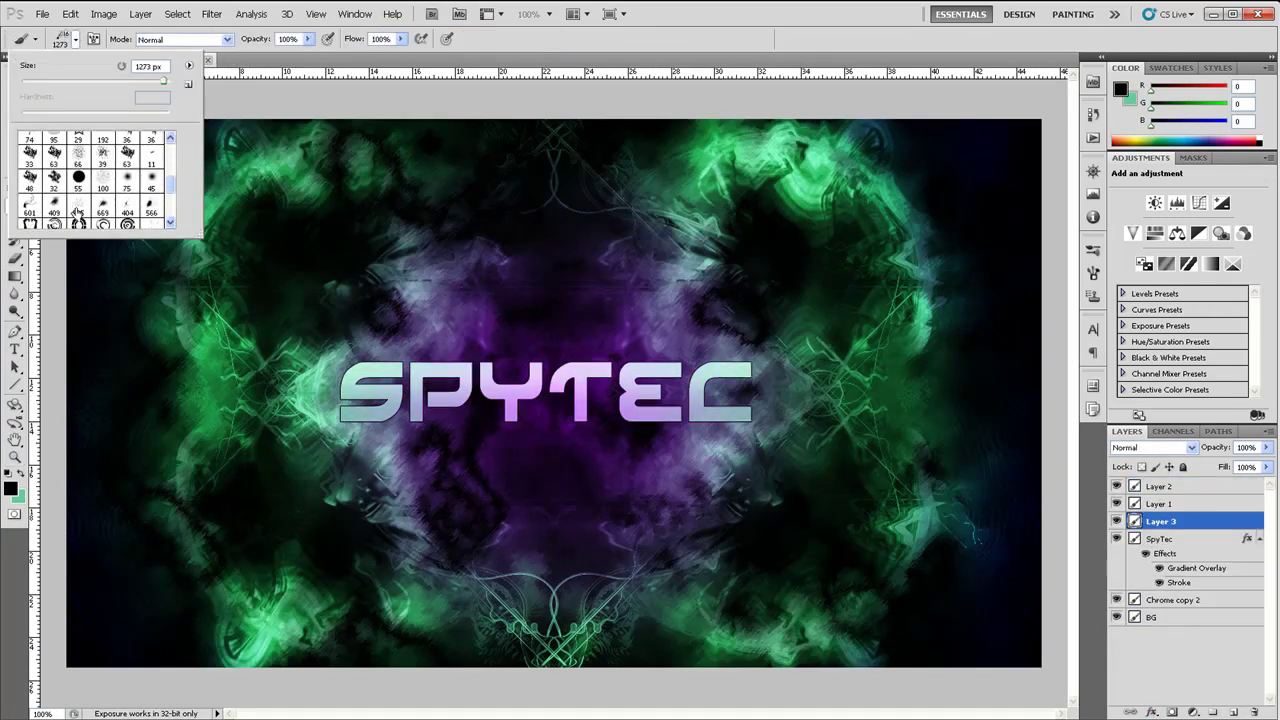
pyautogui.doubleClick(77, 213)
pyautogui.click(60, 40)
pyautogui.click(320, 510)
pyautogui.click(60, 40)
pyautogui.doubleClick(150, 205)
pyautogui.click(60, 40)
pyautogui.doubleClick(100, 190)
pyautogui.click(215, 405)
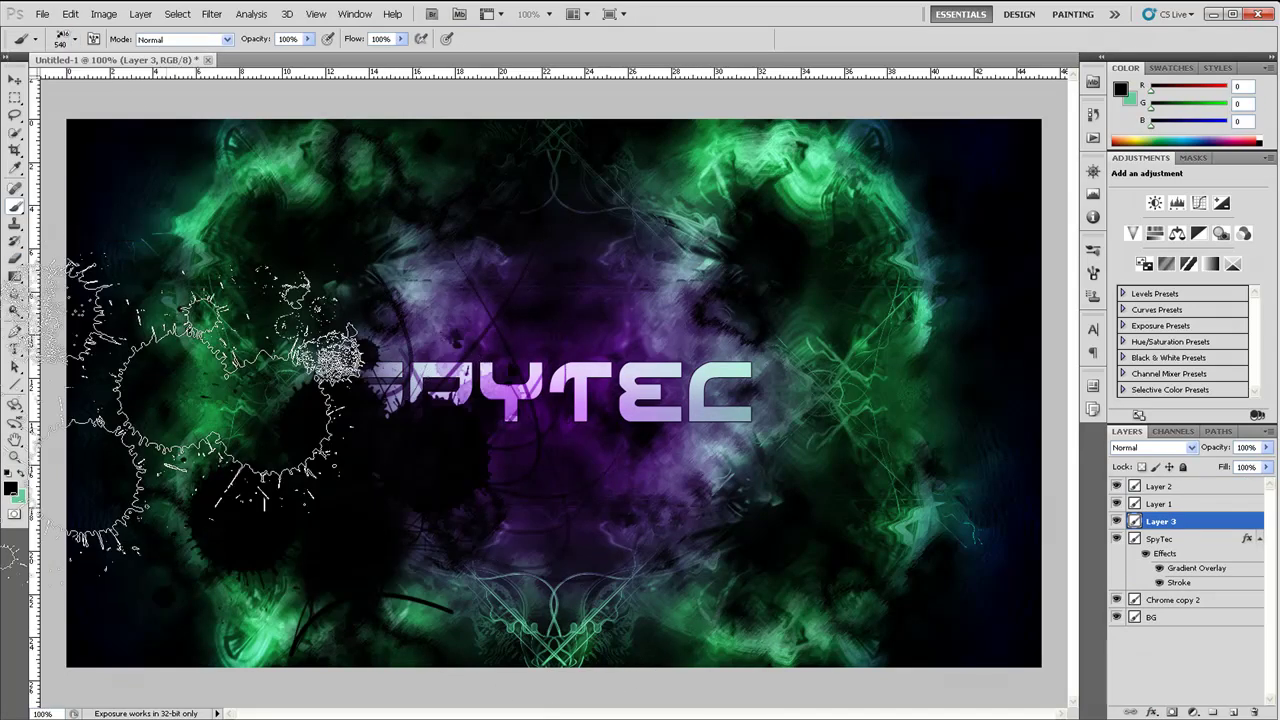
# Duplicate the splatter, rotate it 90° to the upper right, and merge it into Layer 3.
pyautogui.hotkey('ctrl', 'j')
pyautogui.click(70, 14)
pyautogui.click(300, 373)
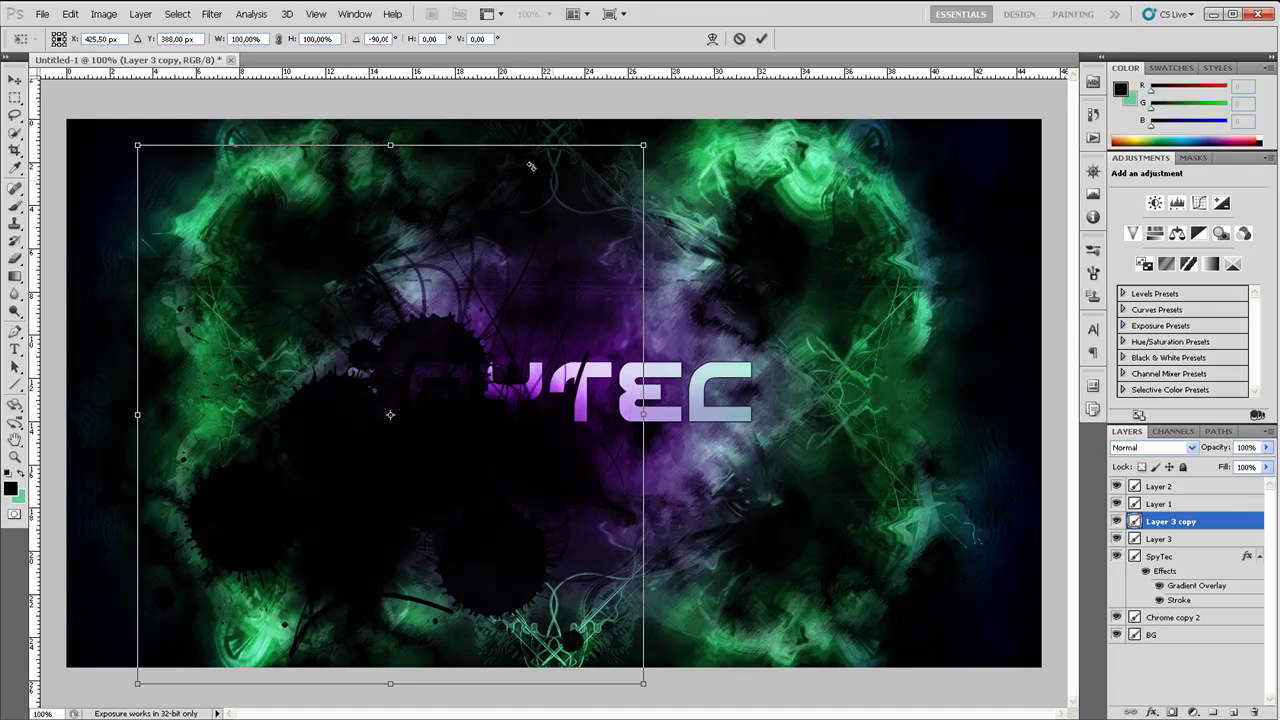
pyautogui.moveTo(530, 166); pyautogui.dragTo(831, 277)
pyautogui.press('Return')
pyautogui.rightClick(1170, 521)
pyautogui.click(1100, 517)
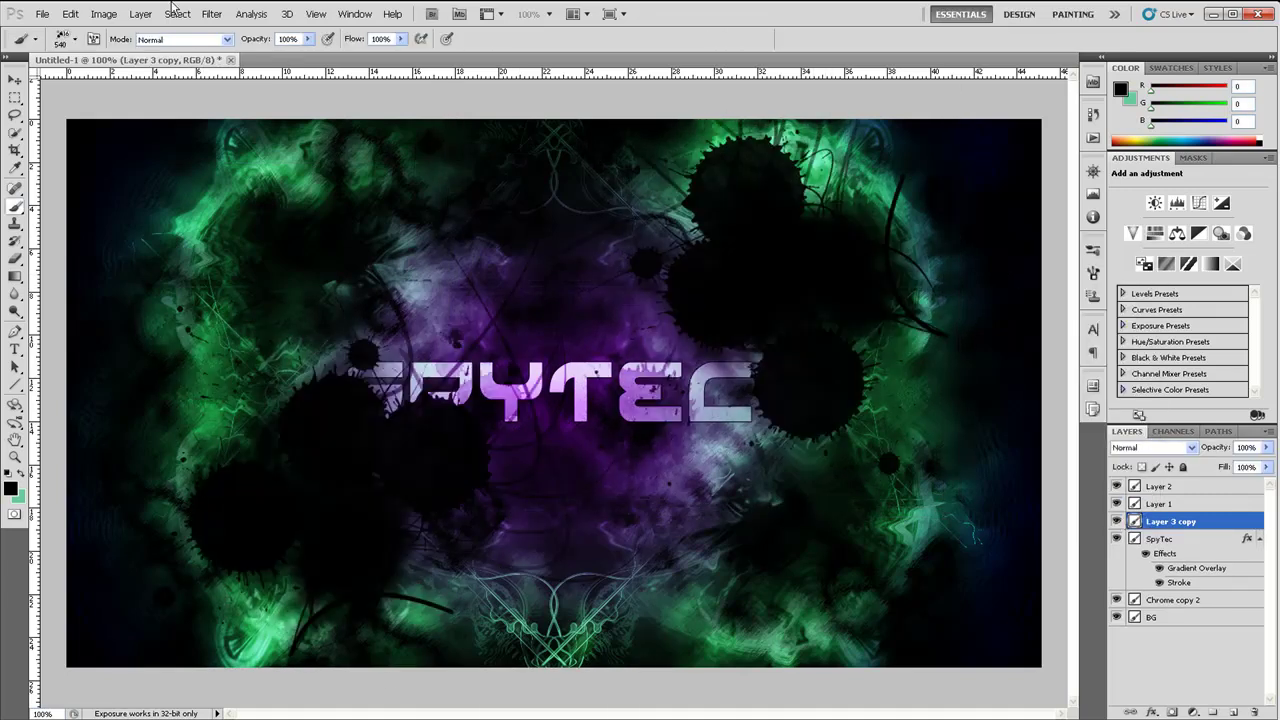
# Duplicate the splatter, mirror it onto the left side, and merge it down.
pyautogui.hotkey('ctrl', 'j')
pyautogui.click(70, 14)
pyautogui.click(350, 430)
pyautogui.rightClick(1170, 521)
pyautogui.click(1186, 503)
# Try an Outer Glow with a rainbow gradient on the splatter, then turn it off.
pyautogui.click(1150, 712)
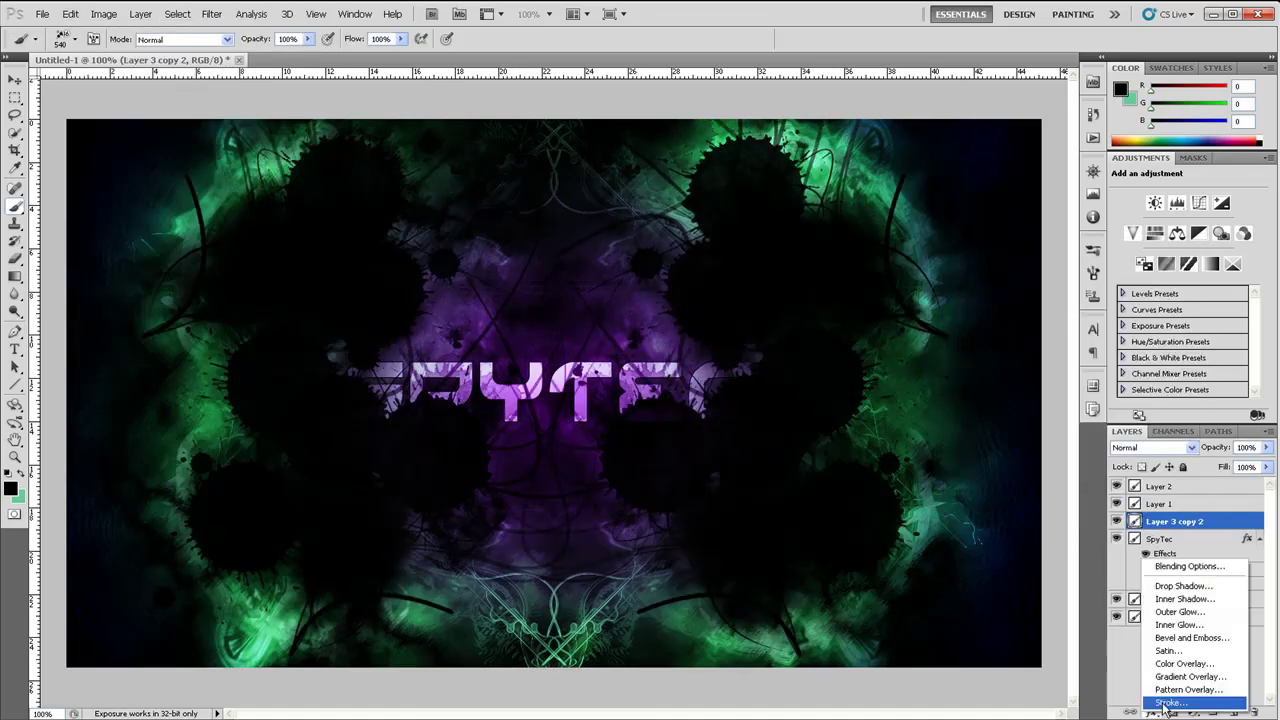
pyautogui.click(1183, 585)
pyautogui.click(800, 486)
pyautogui.click(915, 494)
pyautogui.click(1000, 327)
pyautogui.click(886, 468)
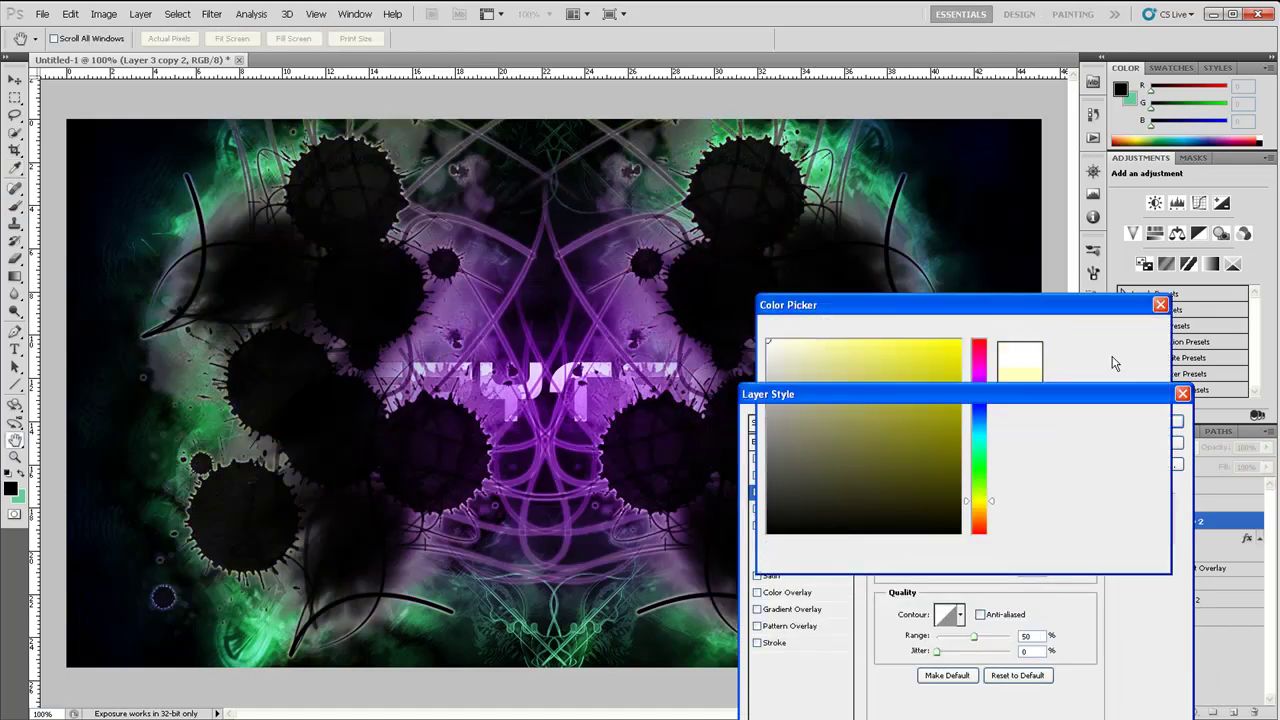
pyautogui.click(1115, 363)
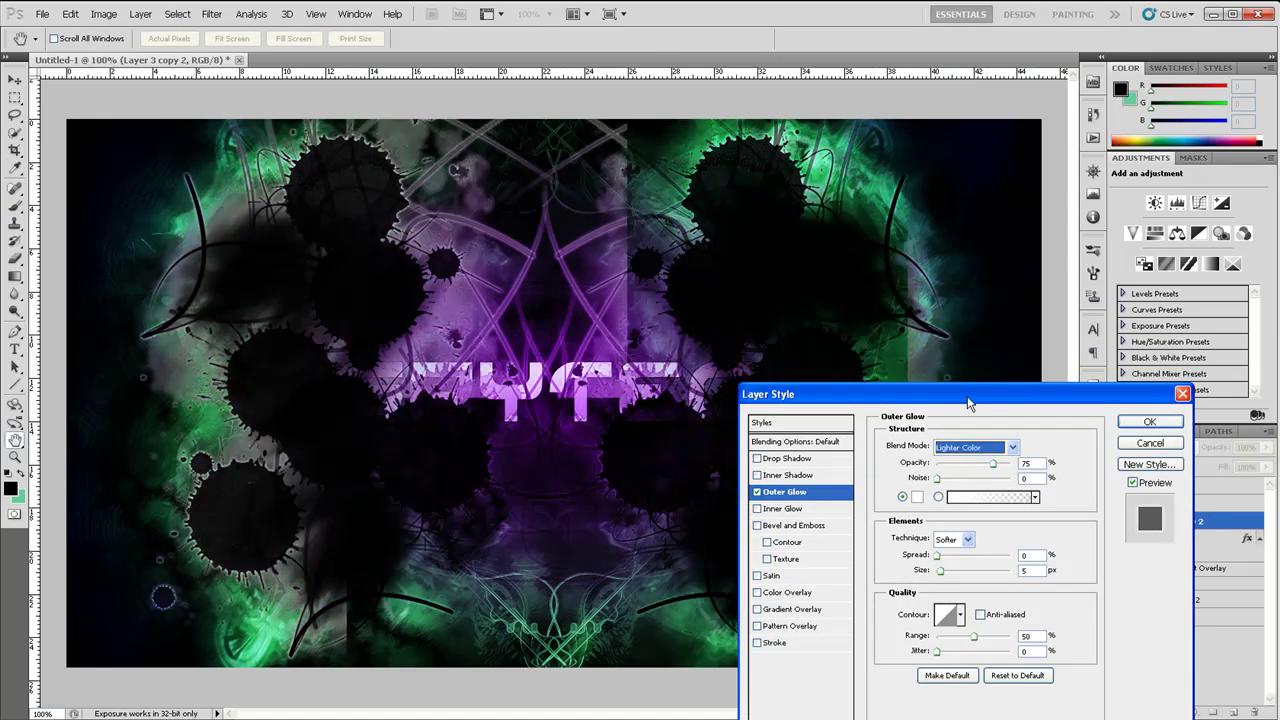
pyautogui.click(757, 492)
pyautogui.click(757, 609)
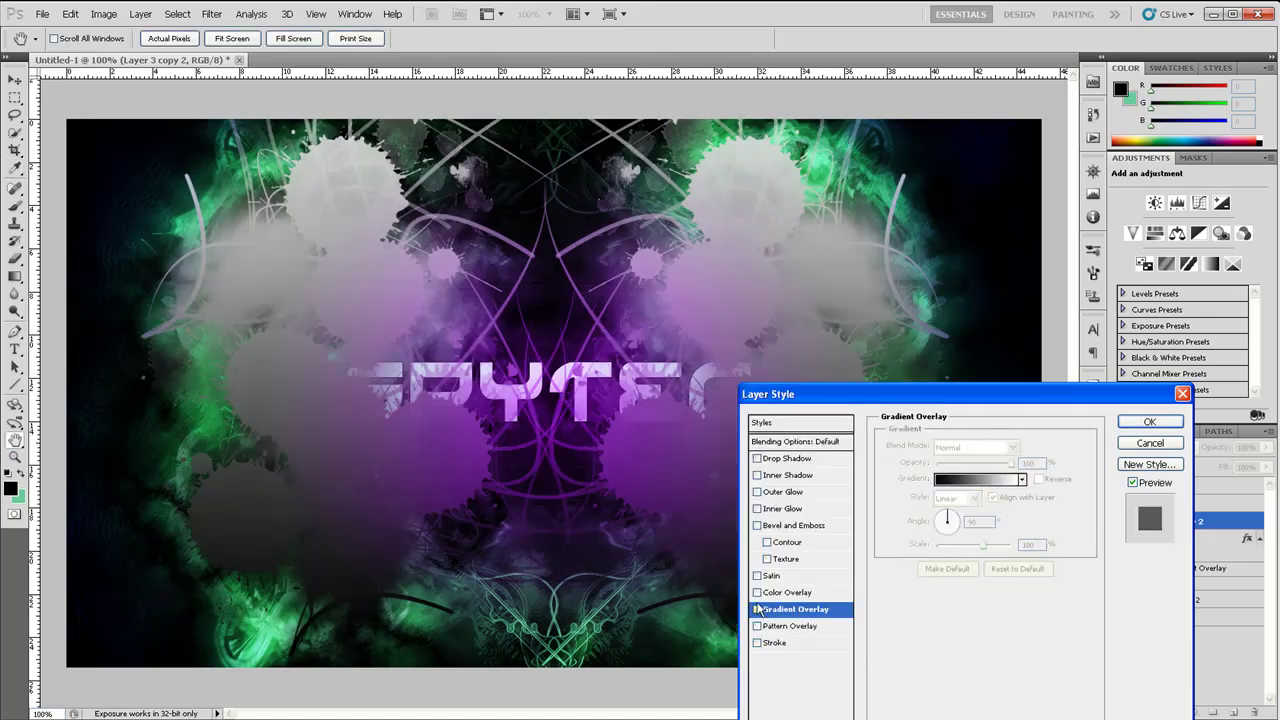
# Give the splatter an olive-green Color Overlay and a Stroke.
pyautogui.click(790, 592)
pyautogui.click(1016, 447)
pyautogui.click(978, 458)
pyautogui.click(903, 413)
pyautogui.click(978, 485)
pyautogui.click(1116, 330)
pyautogui.click(758, 643)
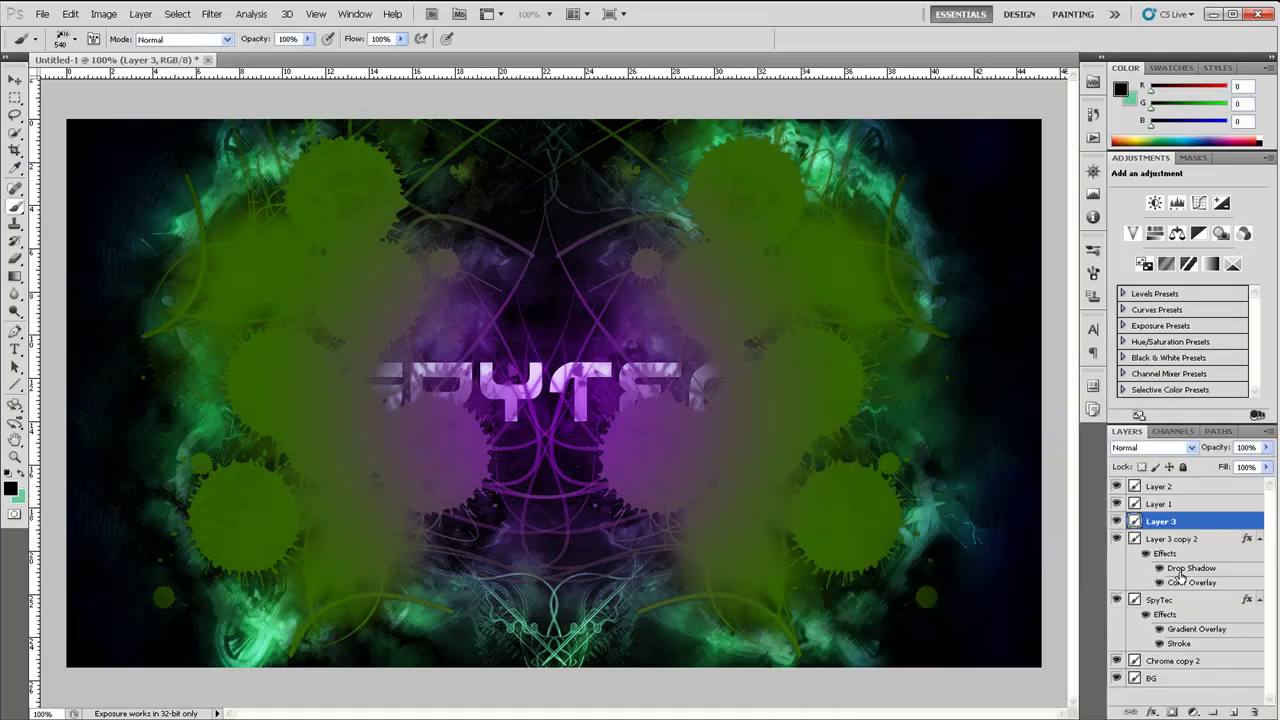
# Set Layer 3's blend mode to Linear Light.
pyautogui.click(1150, 447)
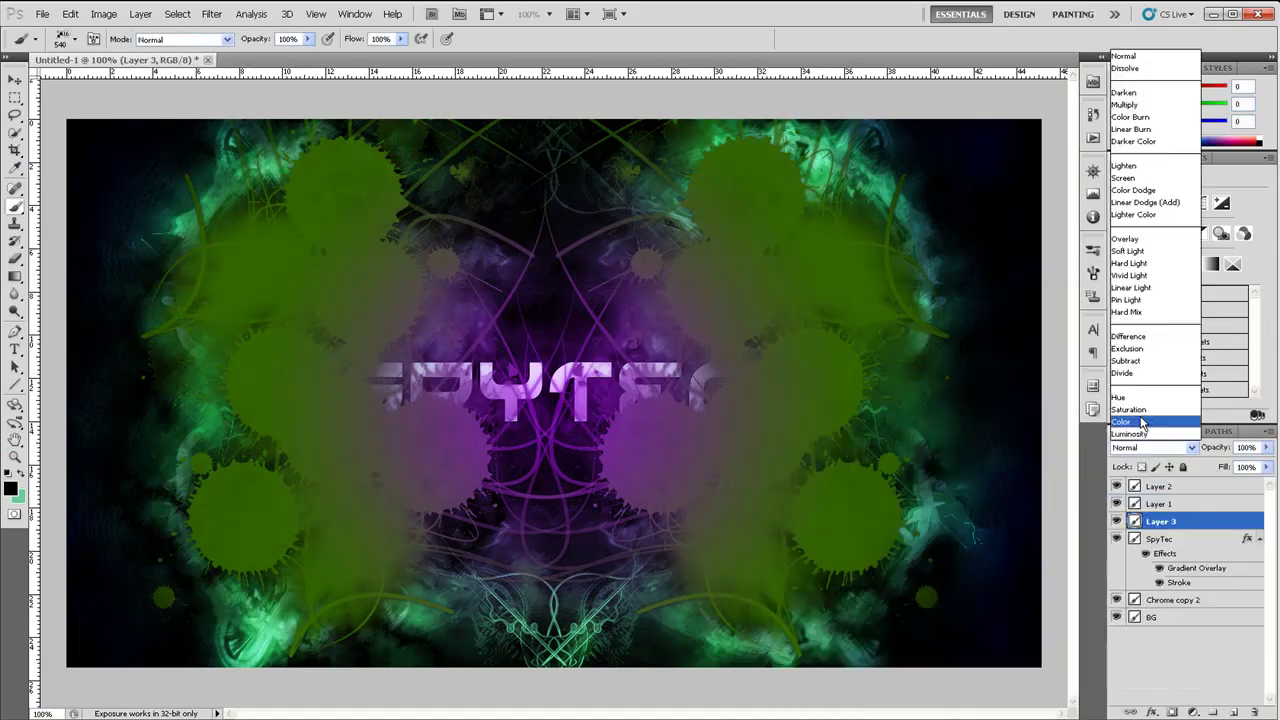
pyautogui.click(1118, 410)
pyautogui.press('Up')
pyautogui.press('Up')
pyautogui.press('Up')
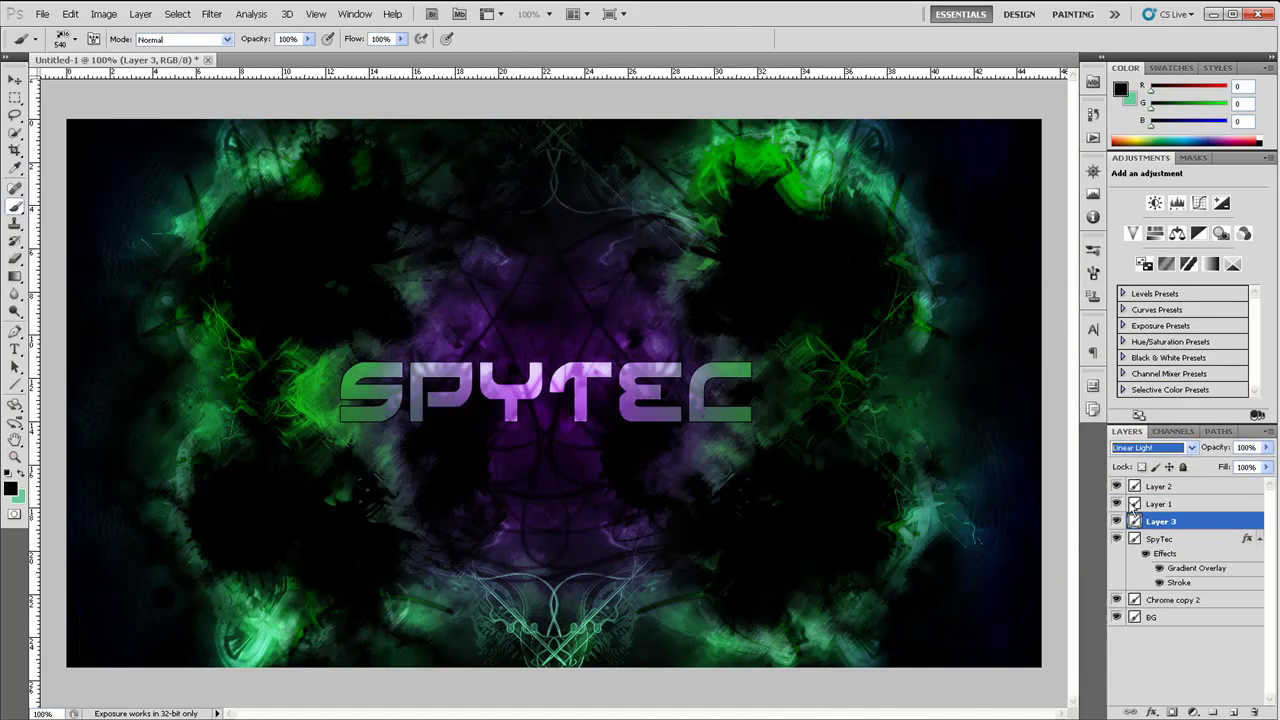
# Put the letter-shaped splatter on its own Layer 4 and stamp a merged layer above SpyTec.
pyautogui.rightClick(552, 447)
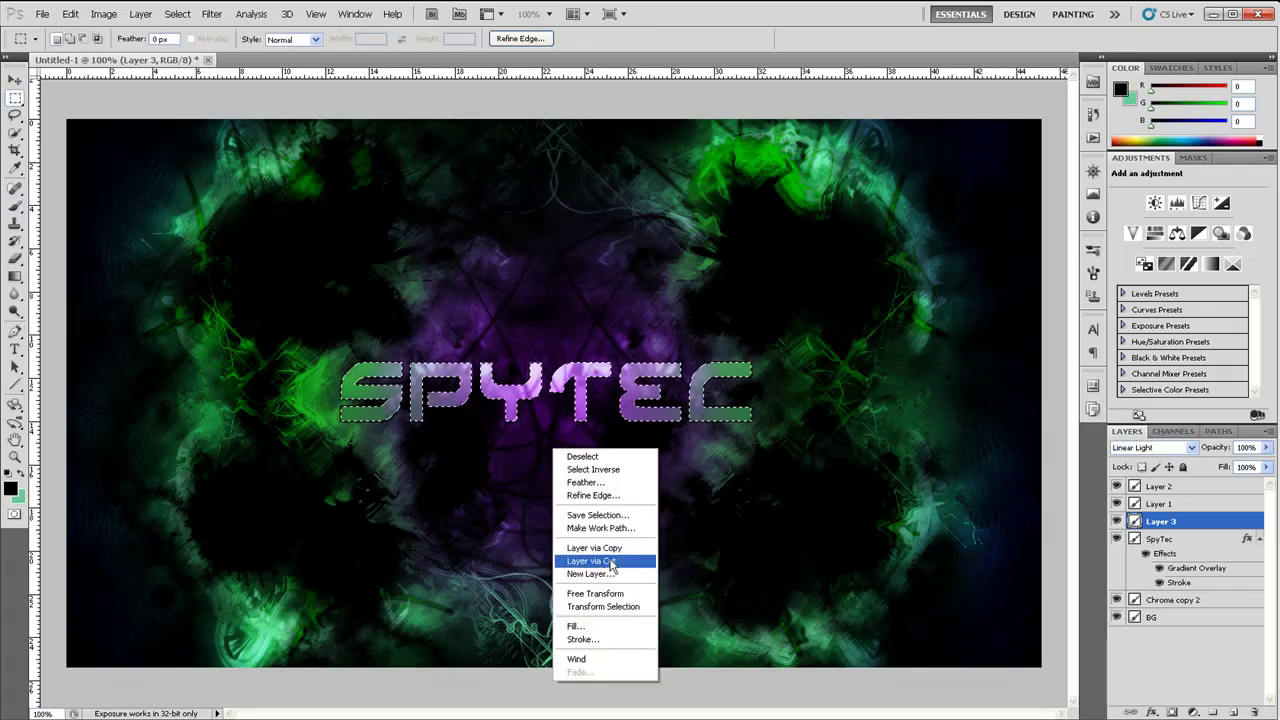
pyautogui.click(600, 560)
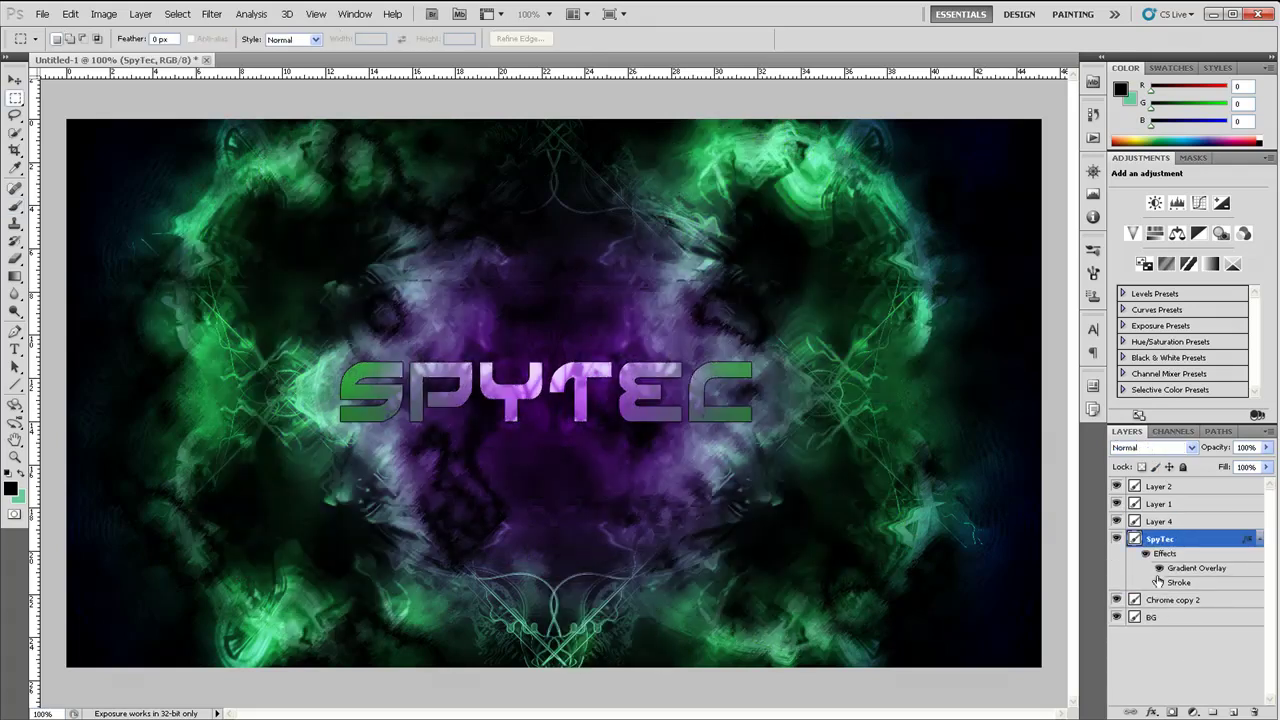
pyautogui.hotkey('ctrl', 'shift', 'alt', 'e')
# Try Underpainting, Accented Edges and Spatter in the Filter Gallery, then apply Sprayed Strokes.
pyautogui.click(211, 14)
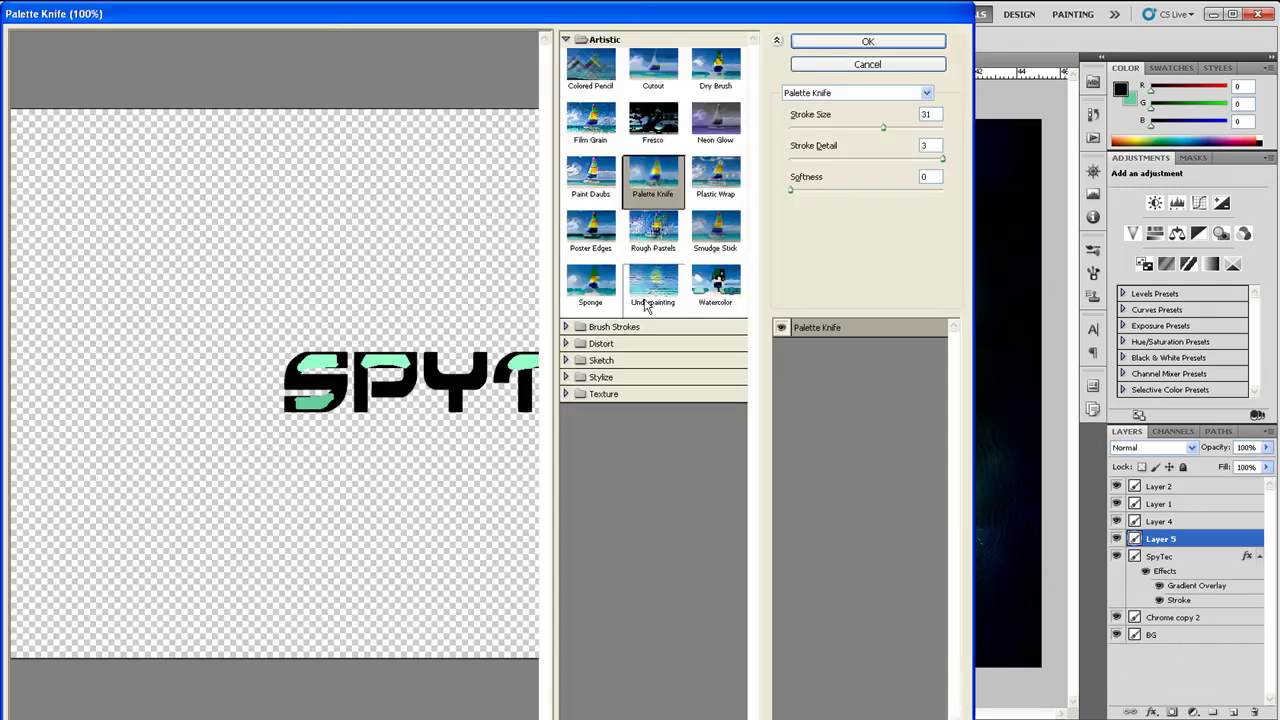
pyautogui.click(645, 290)
pyautogui.click(614, 326)
pyautogui.click(590, 355)
pyautogui.click(715, 408)
pyautogui.click(590, 462)
pyautogui.click(601, 522)
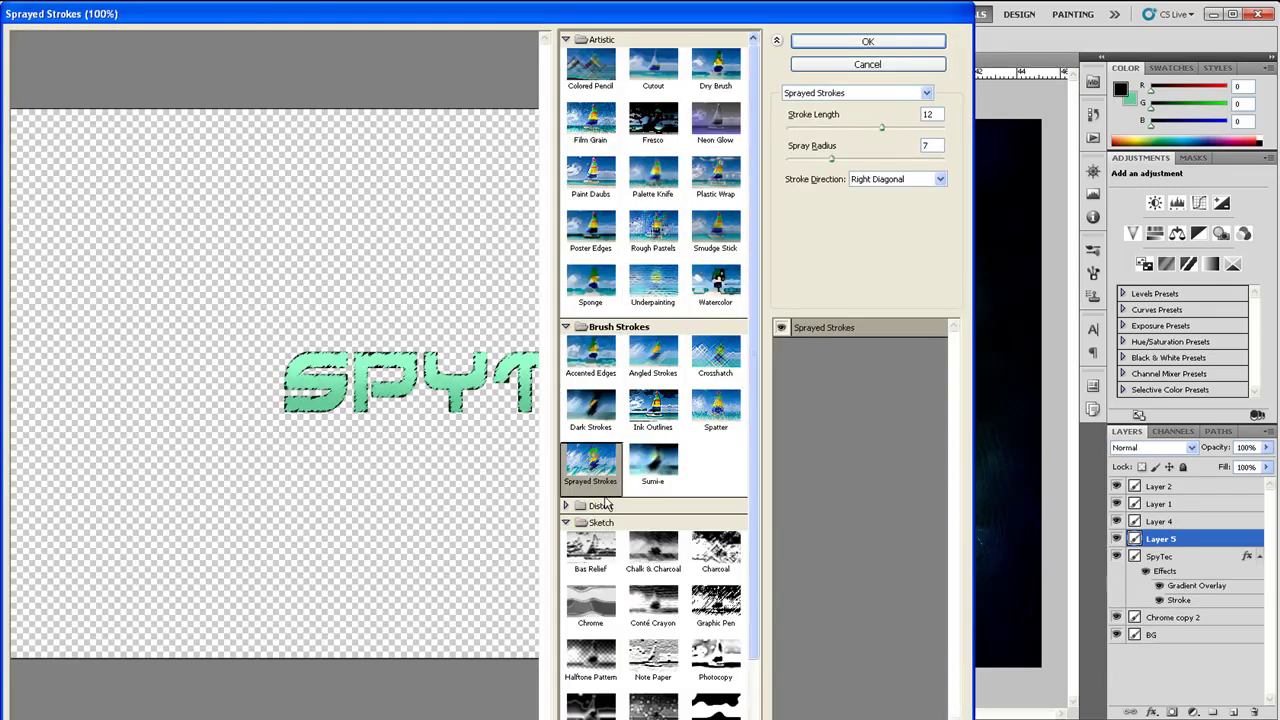
pyautogui.click(868, 41)
# Set Layer 5 to Pin Light, then delete it.
pyautogui.click(1152, 447)
pyautogui.click(1137, 373)
pyautogui.click(1255, 712)
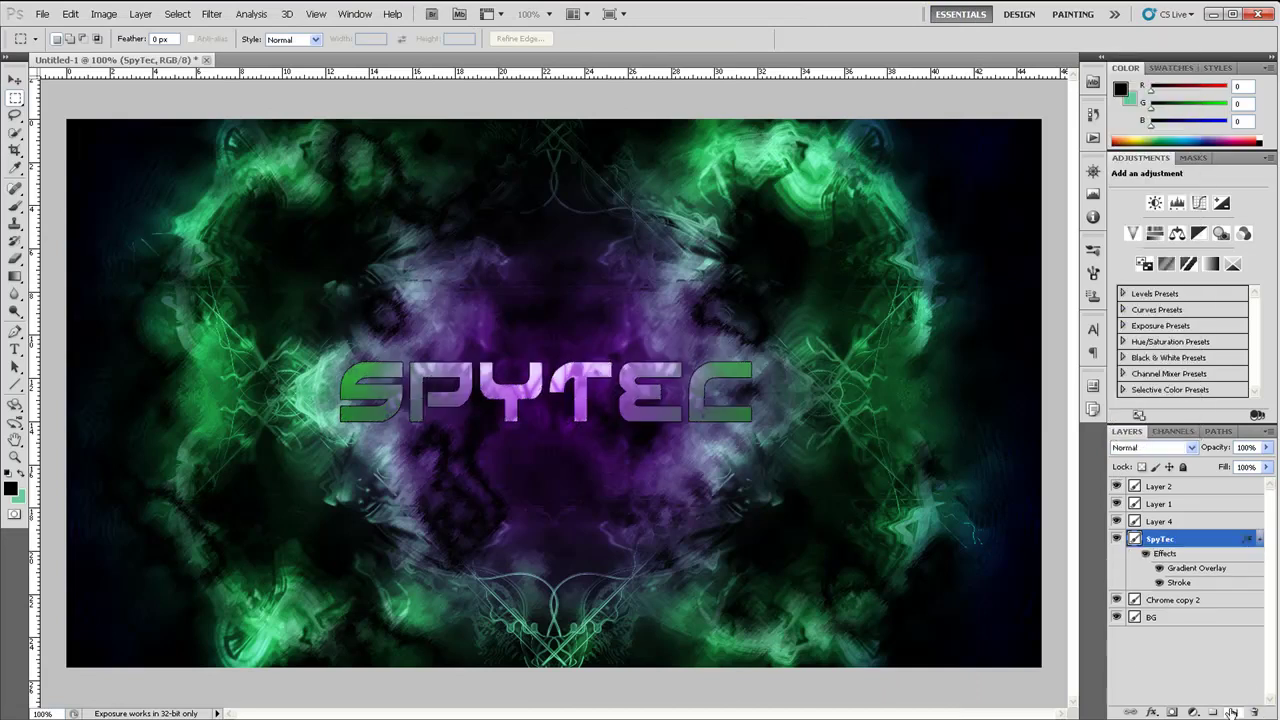
# Draw a wide white ellipse, rasterize it, and move it up over the SPYTEC letters.
pyautogui.click(1255, 712)
pyautogui.moveTo(15, 384); pyautogui.dragTo(60, 418)
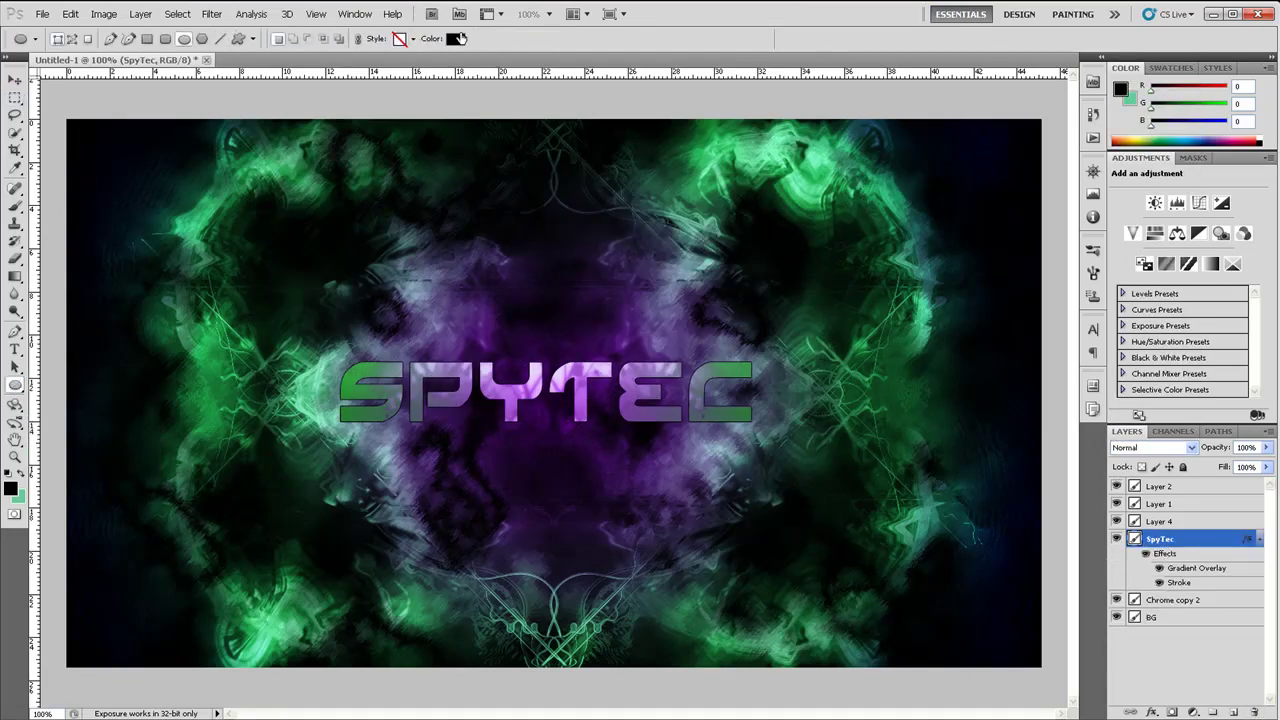
pyautogui.moveTo(866, 408); pyautogui.dragTo(768, 404)
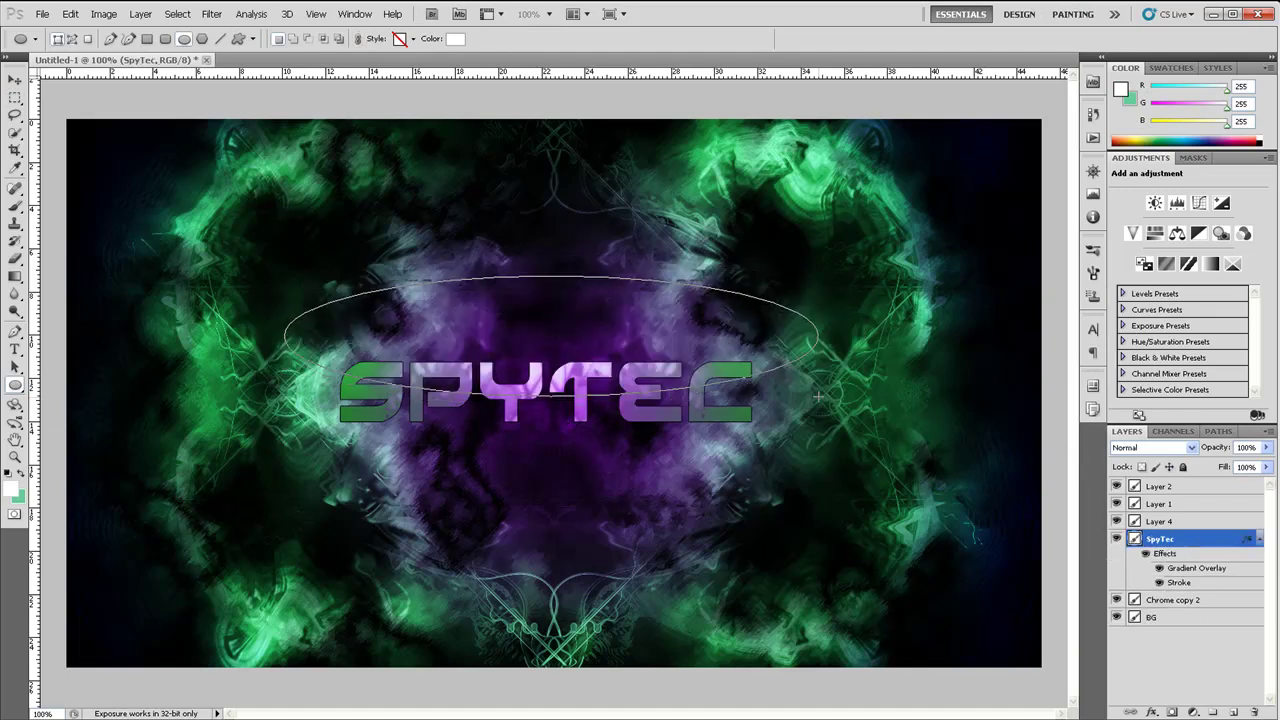
pyautogui.moveTo(883, 411); pyautogui.dragTo(780, 420)
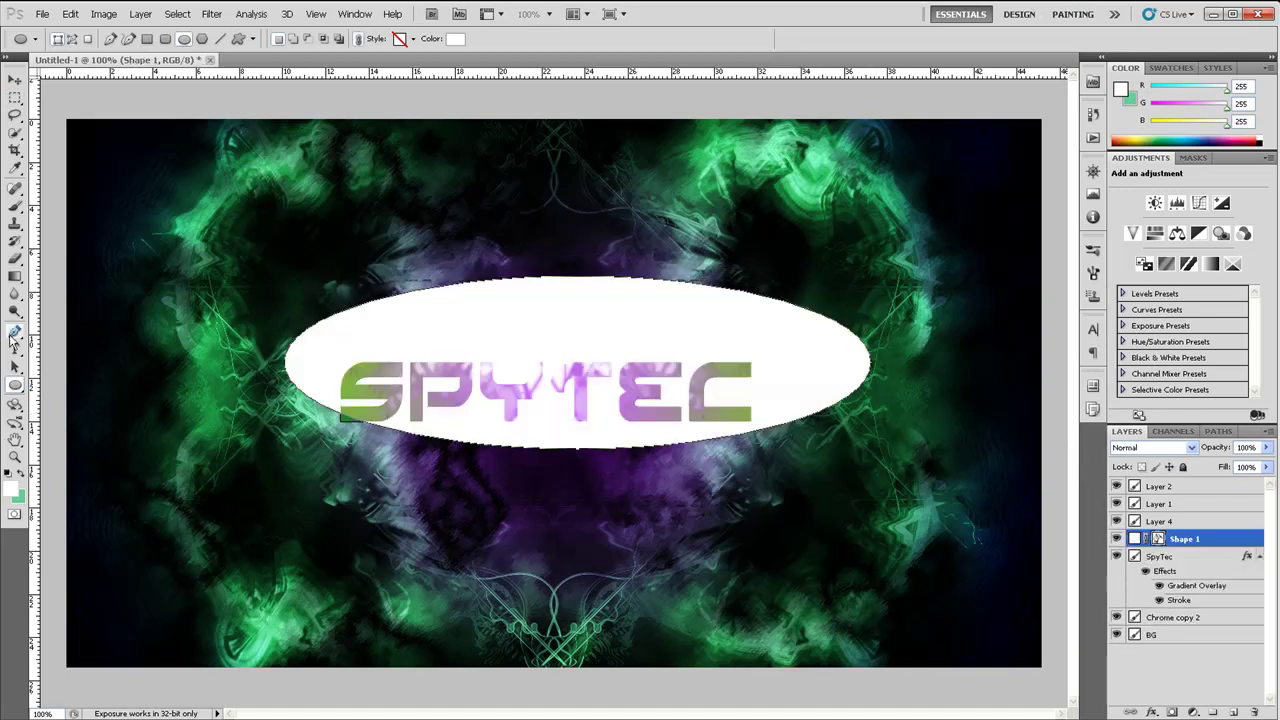
pyautogui.press('Escape')
pyautogui.press('v')
pyautogui.moveTo(480, 455); pyautogui.dragTo(440, 425)
# Squash the ellipse into a thin band and delete everything outside the letter selection.
pyautogui.hotkey('ctrl', 't')
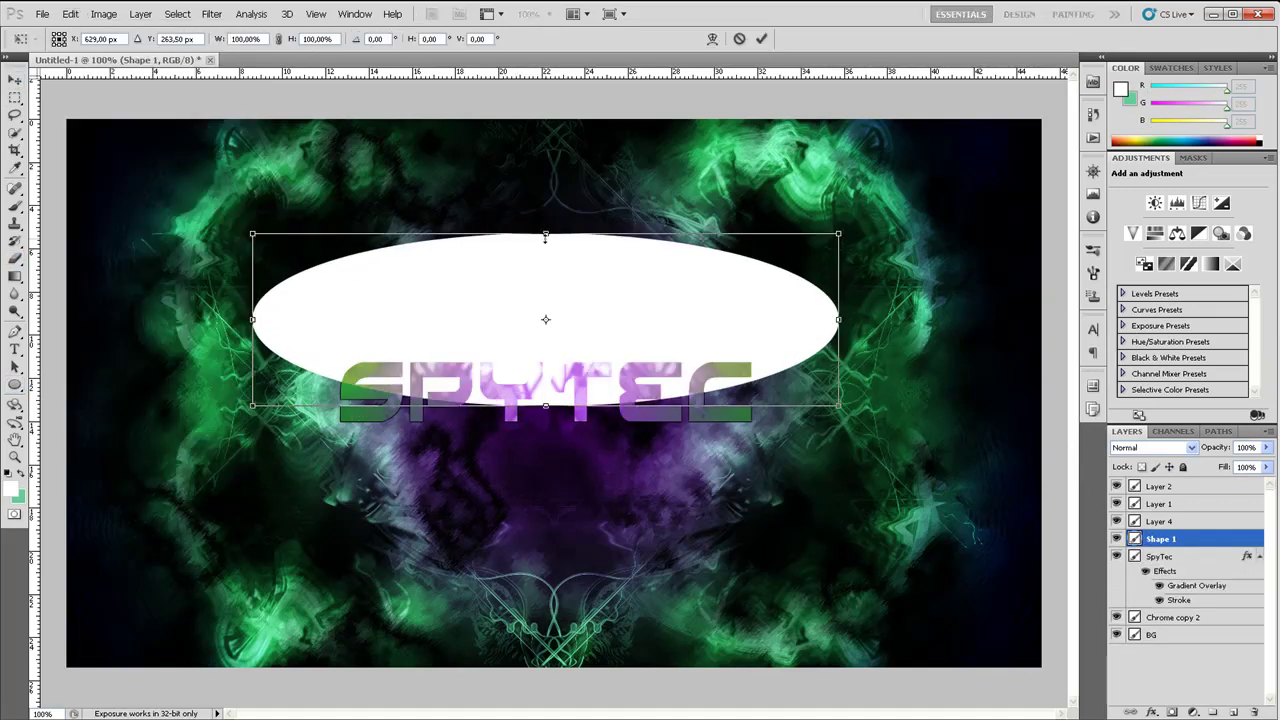
pyautogui.moveTo(543, 236); pyautogui.dragTo(543, 310)
pyautogui.press('Return')
pyautogui.press('m')
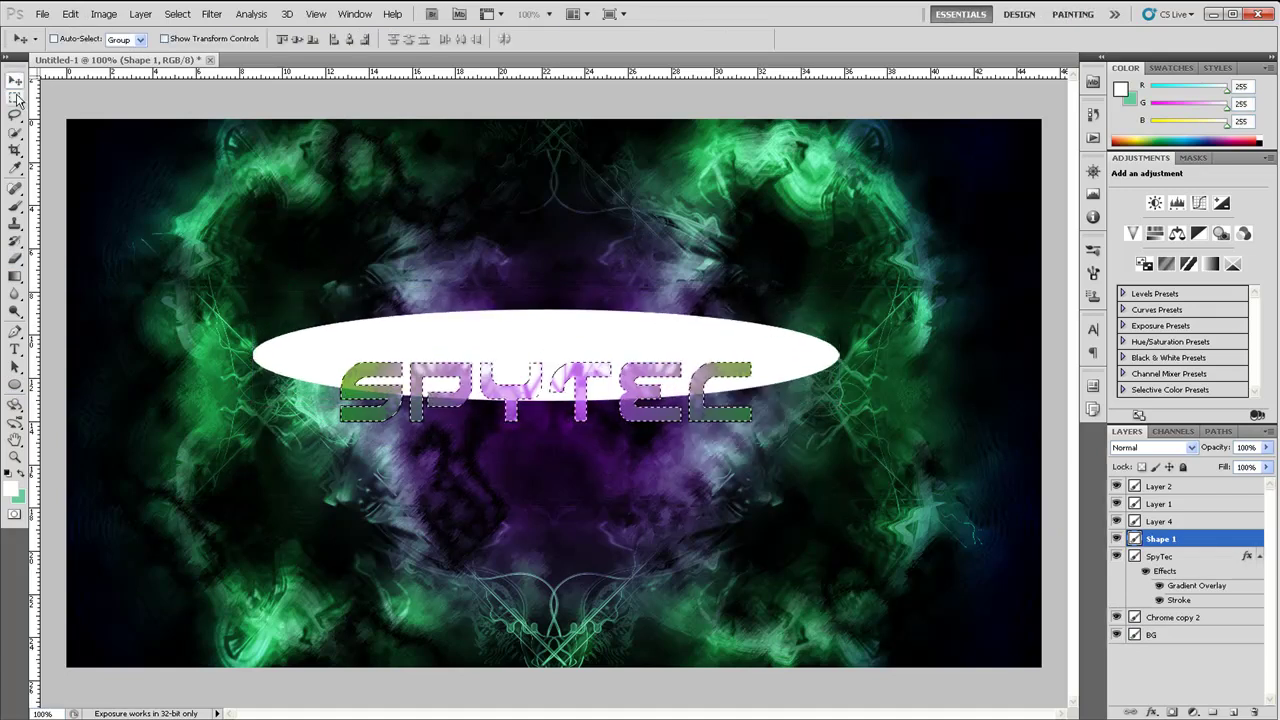
pyautogui.hotkey('ctrl', 'shift', 'i')
pyautogui.press('Delete')
pyautogui.hotkey('ctrl', 'd')
# Give the gloss layer a Gradient Overlay with an edited left stop colour.
pyautogui.click(1160, 556)
pyautogui.click(1152, 712)
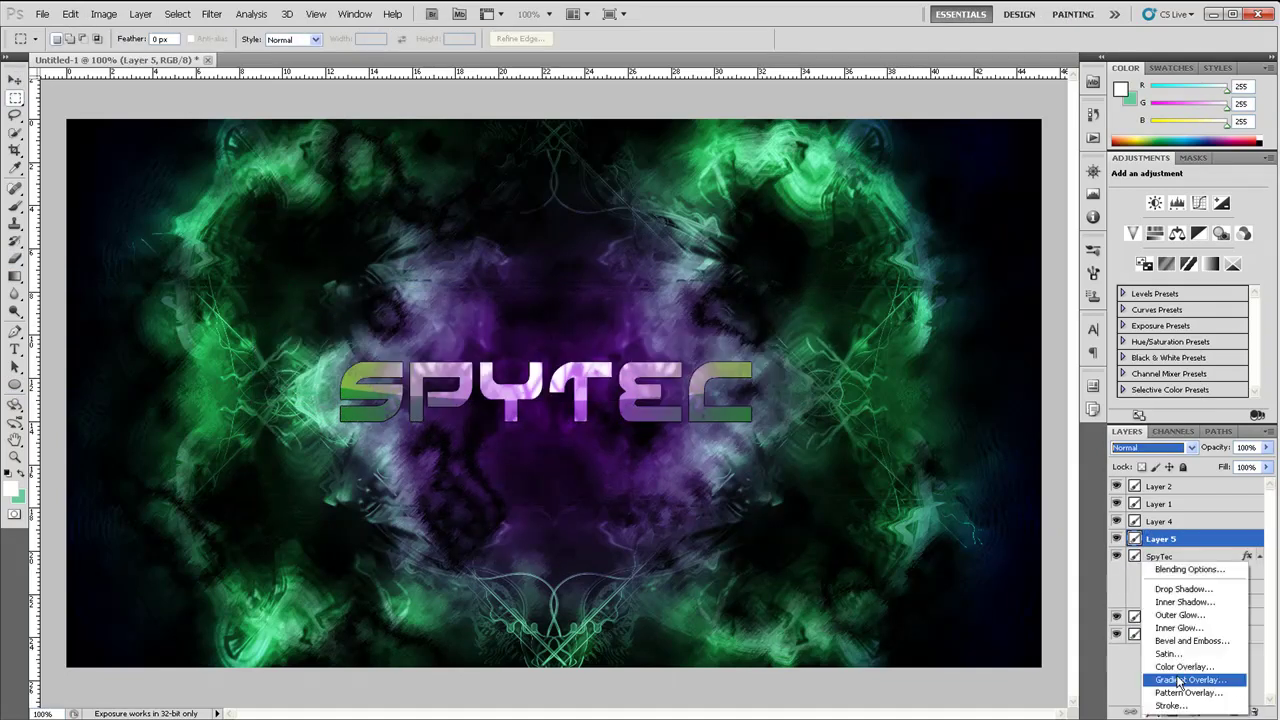
pyautogui.click(1180, 669)
pyautogui.click(795, 609)
pyautogui.click(975, 479)
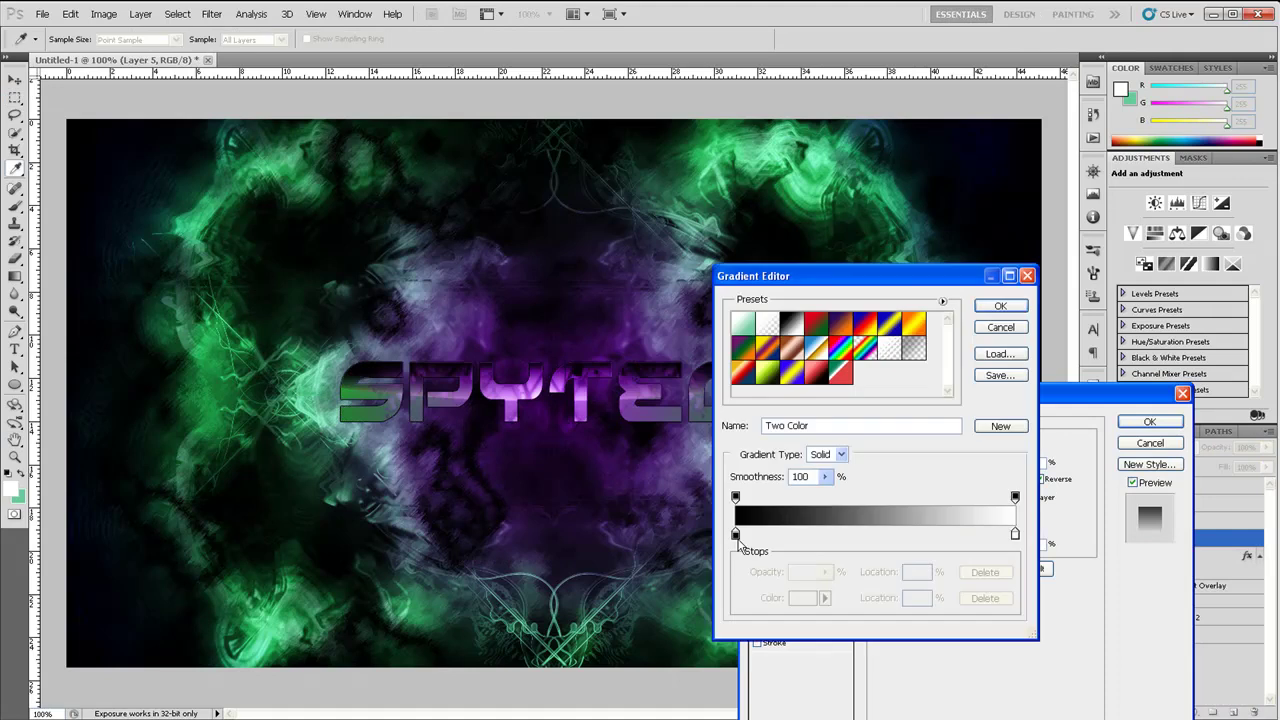
pyautogui.doubleClick(736, 535)
pyautogui.click(1116, 333)
pyautogui.click(990, 312)
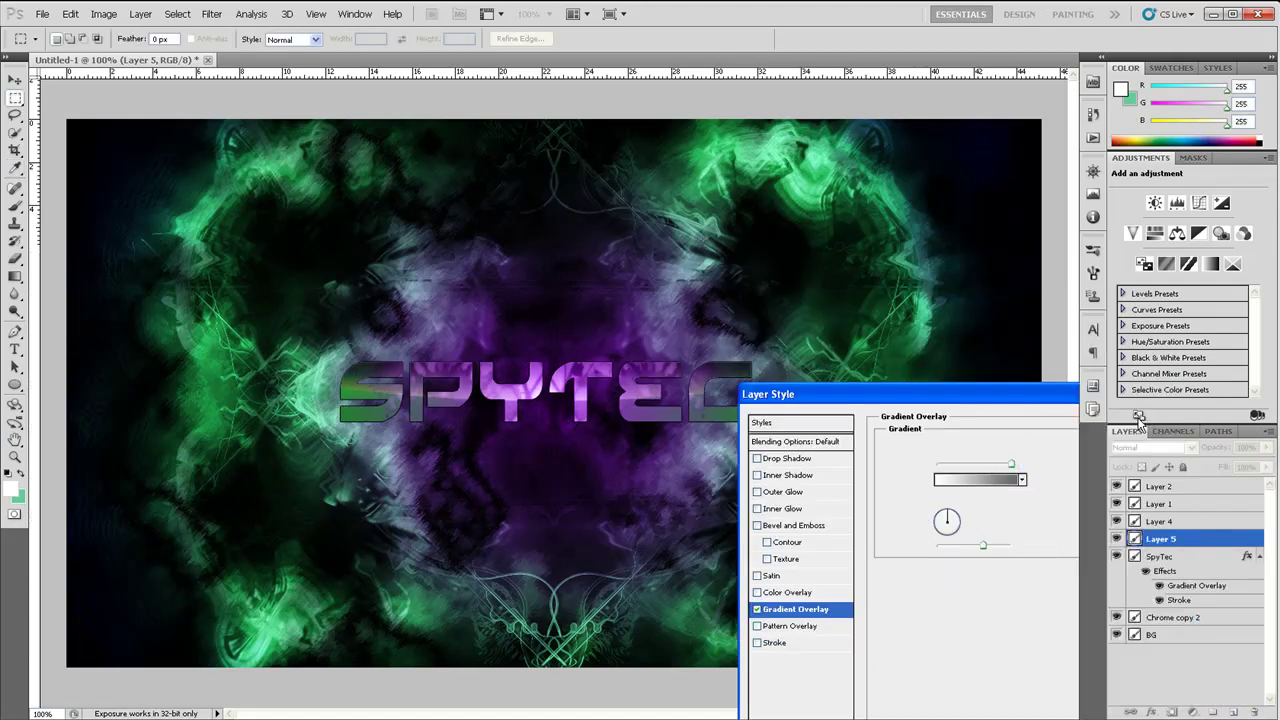
pyautogui.click(1143, 420)
# Add a Color Overlay to Layer 6, then merge it with its effects into a plain layer.
pyautogui.click(1152, 712)
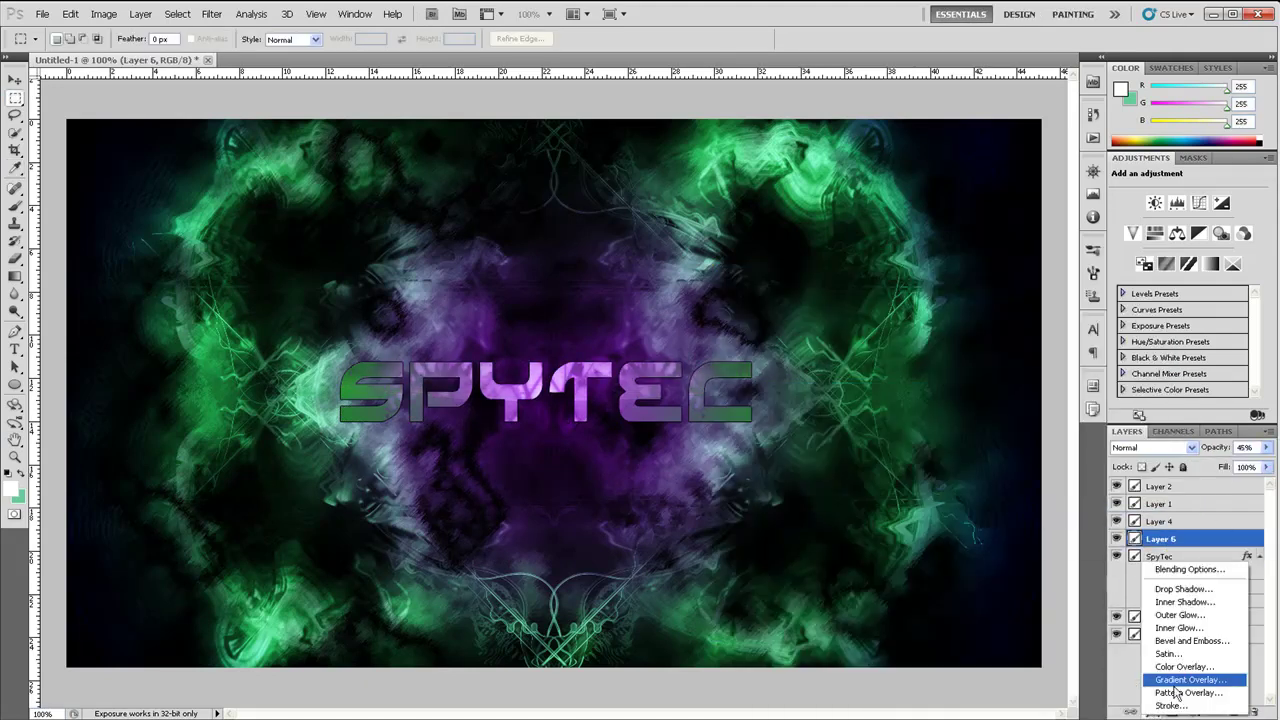
pyautogui.click(1180, 656)
pyautogui.click(1049, 446)
pyautogui.click(1118, 328)
pyautogui.click(1143, 420)
pyautogui.rightClick(1155, 548)
pyautogui.click(1088, 517)
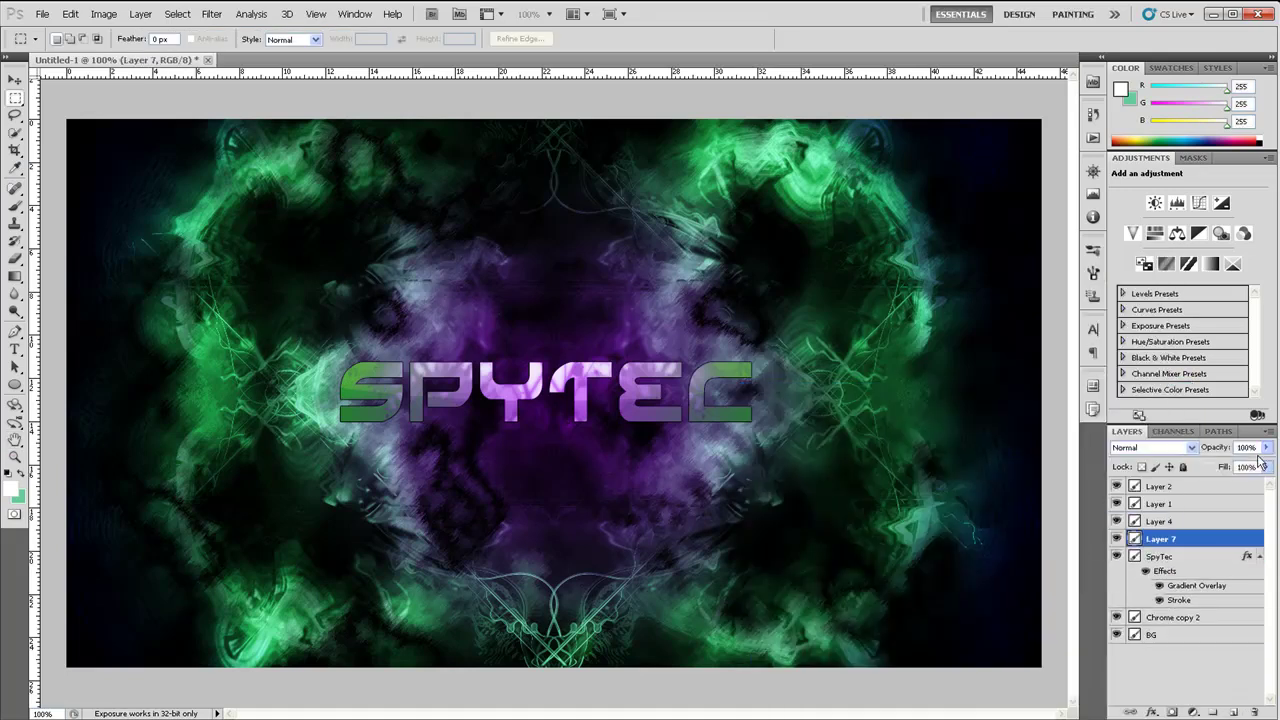